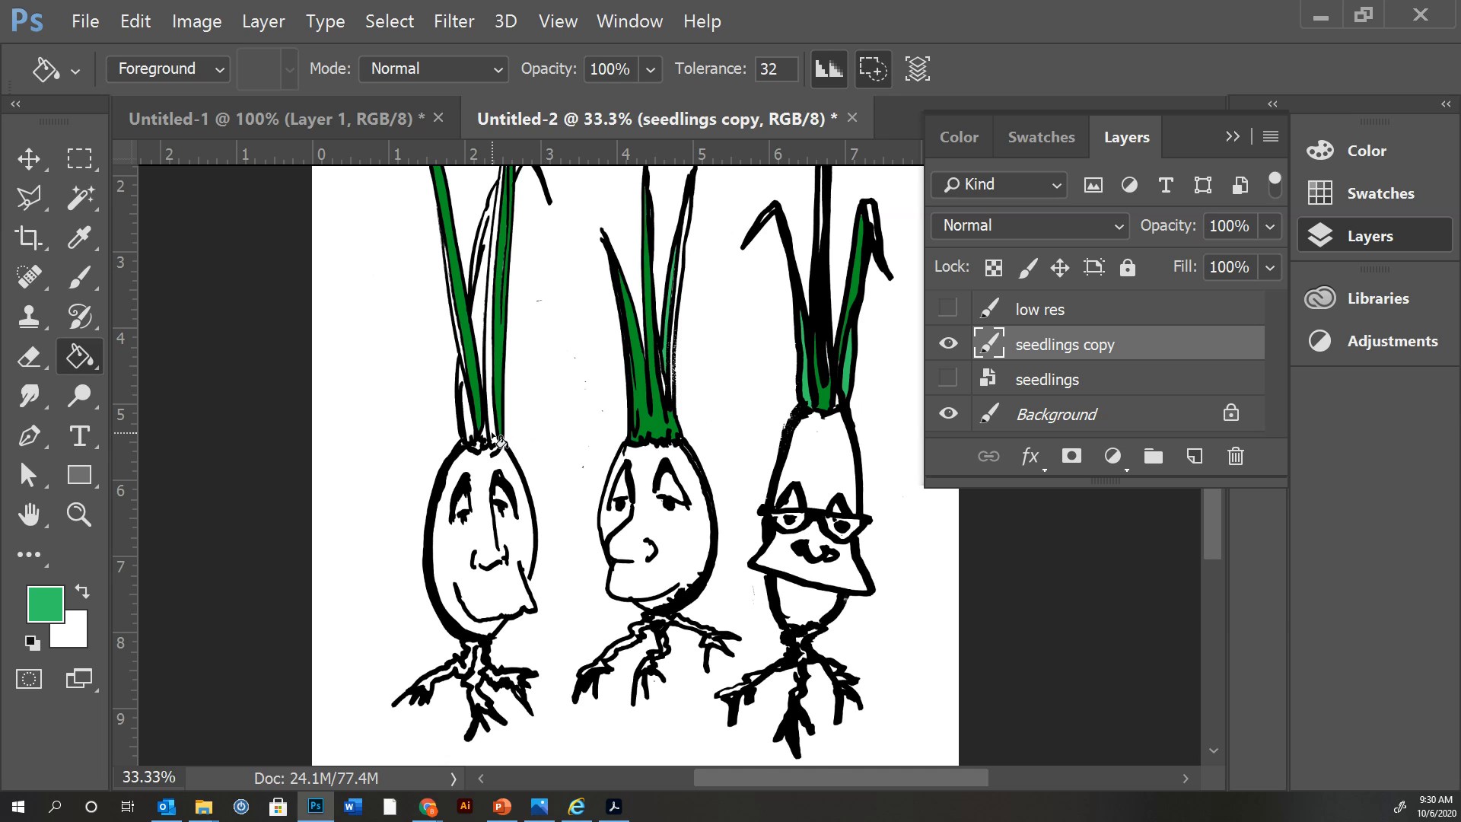
# Try to fill the white base of the left seedling's leaves with the green foreground color, and undo the fill.
pyautogui.click(497, 440)
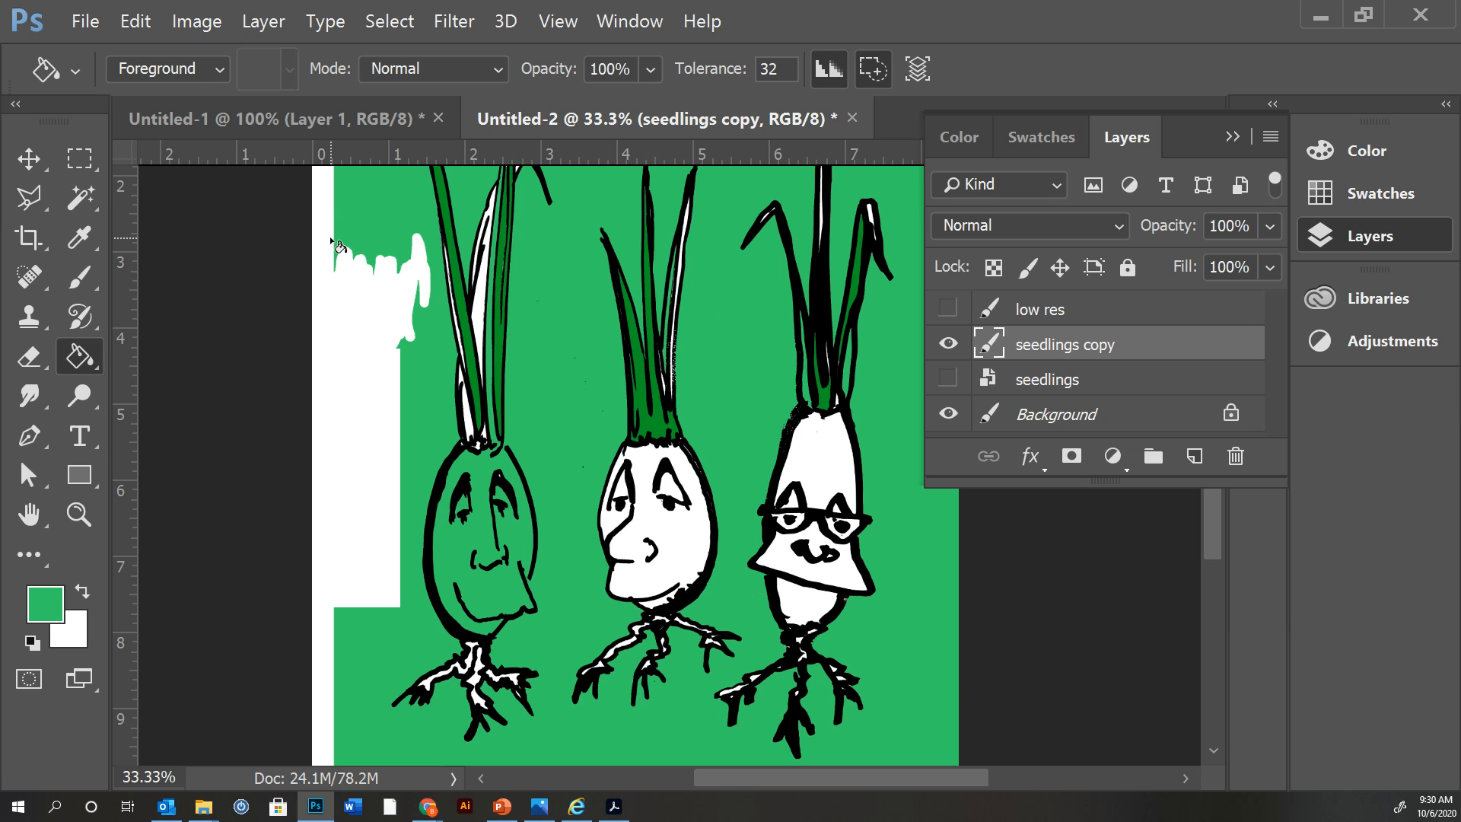
pyautogui.hotkey('ctrl', 'z')
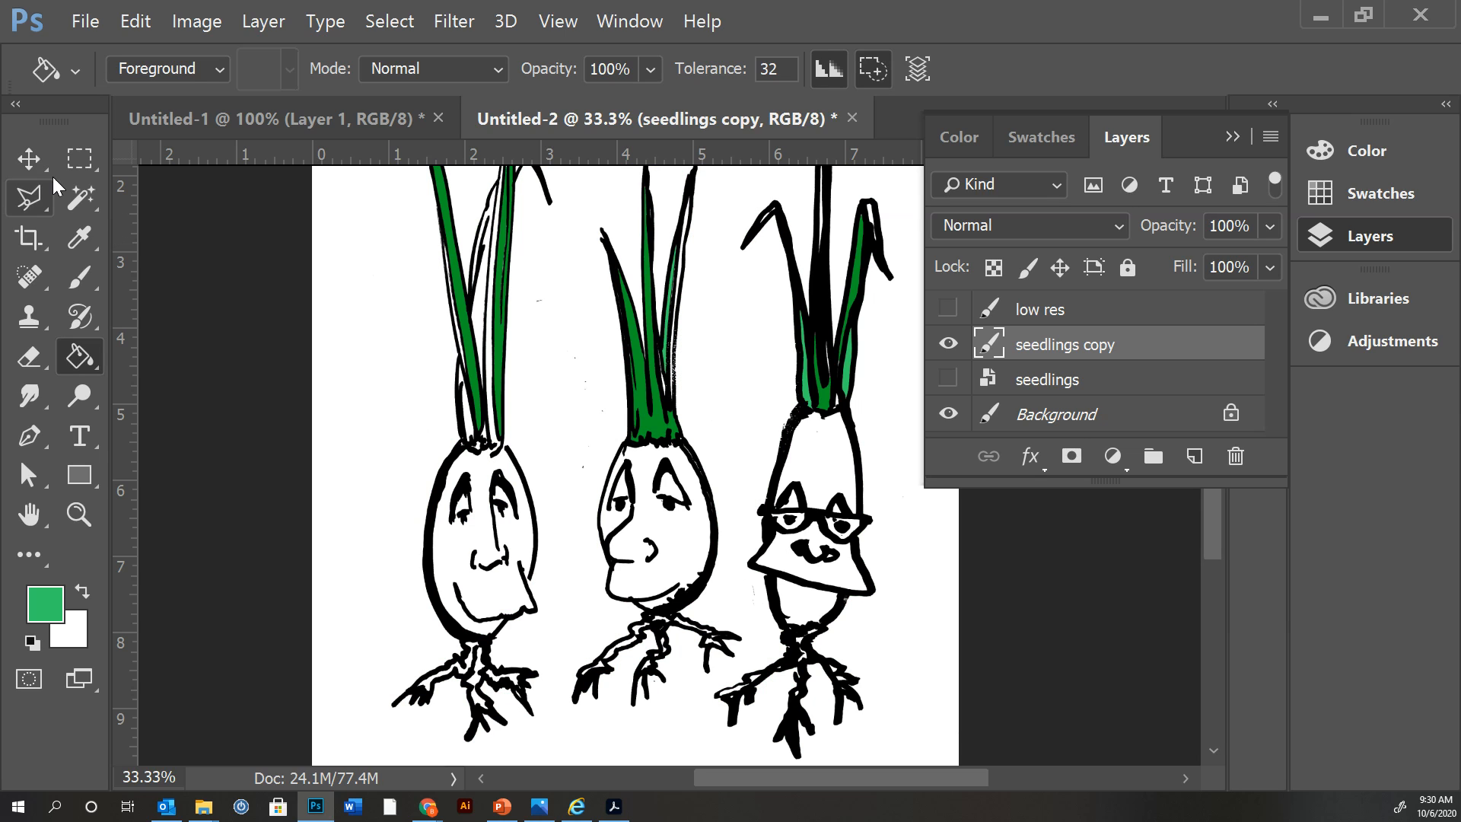
# Select the white area around the seedlings with the Magic Wand, show the seedlings layer, and delete the selected white from the seedlings copy layer.
pyautogui.click(84, 203)
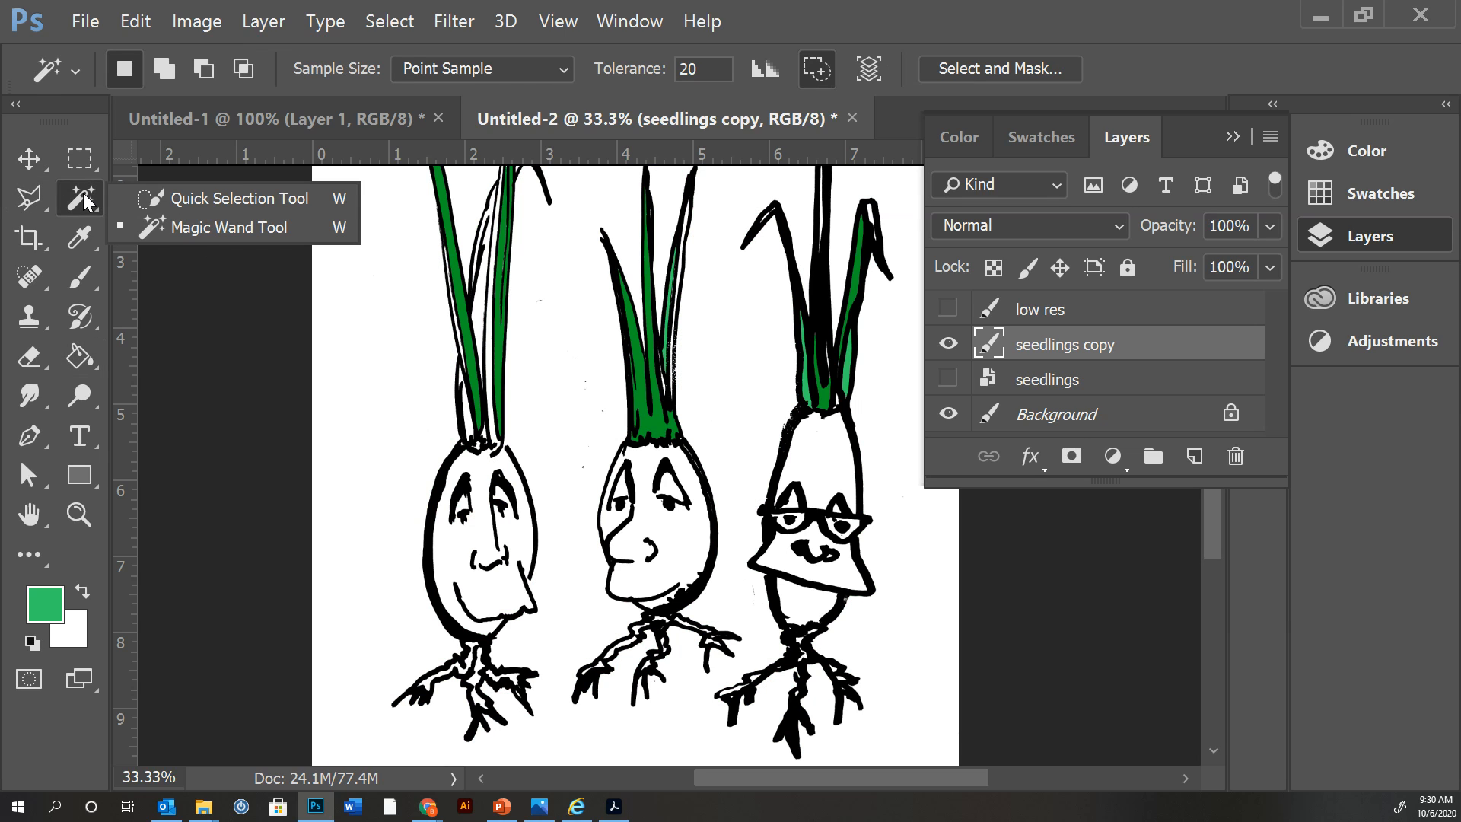
pyautogui.click(220, 228)
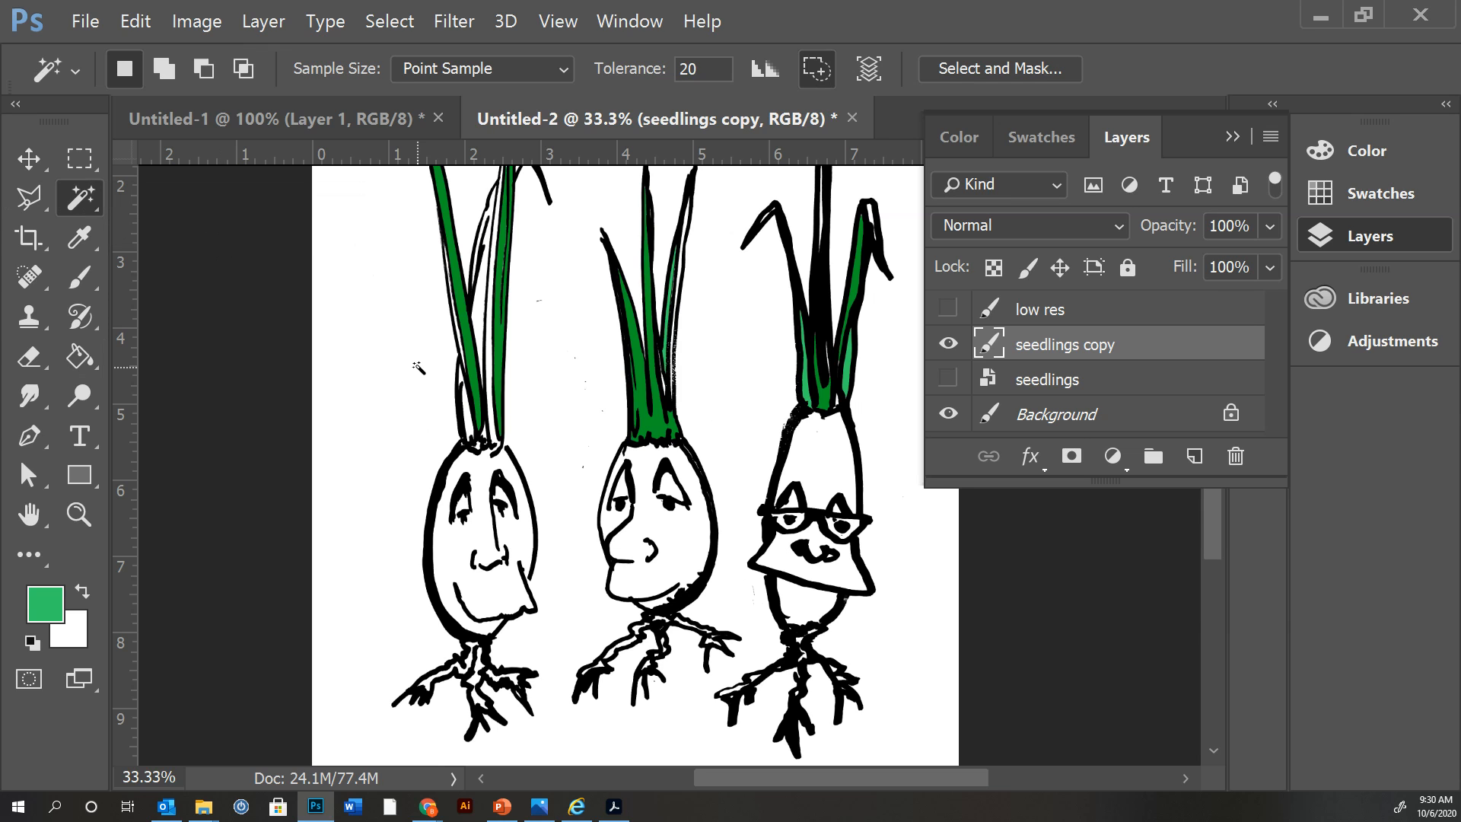
pyautogui.click(439, 432)
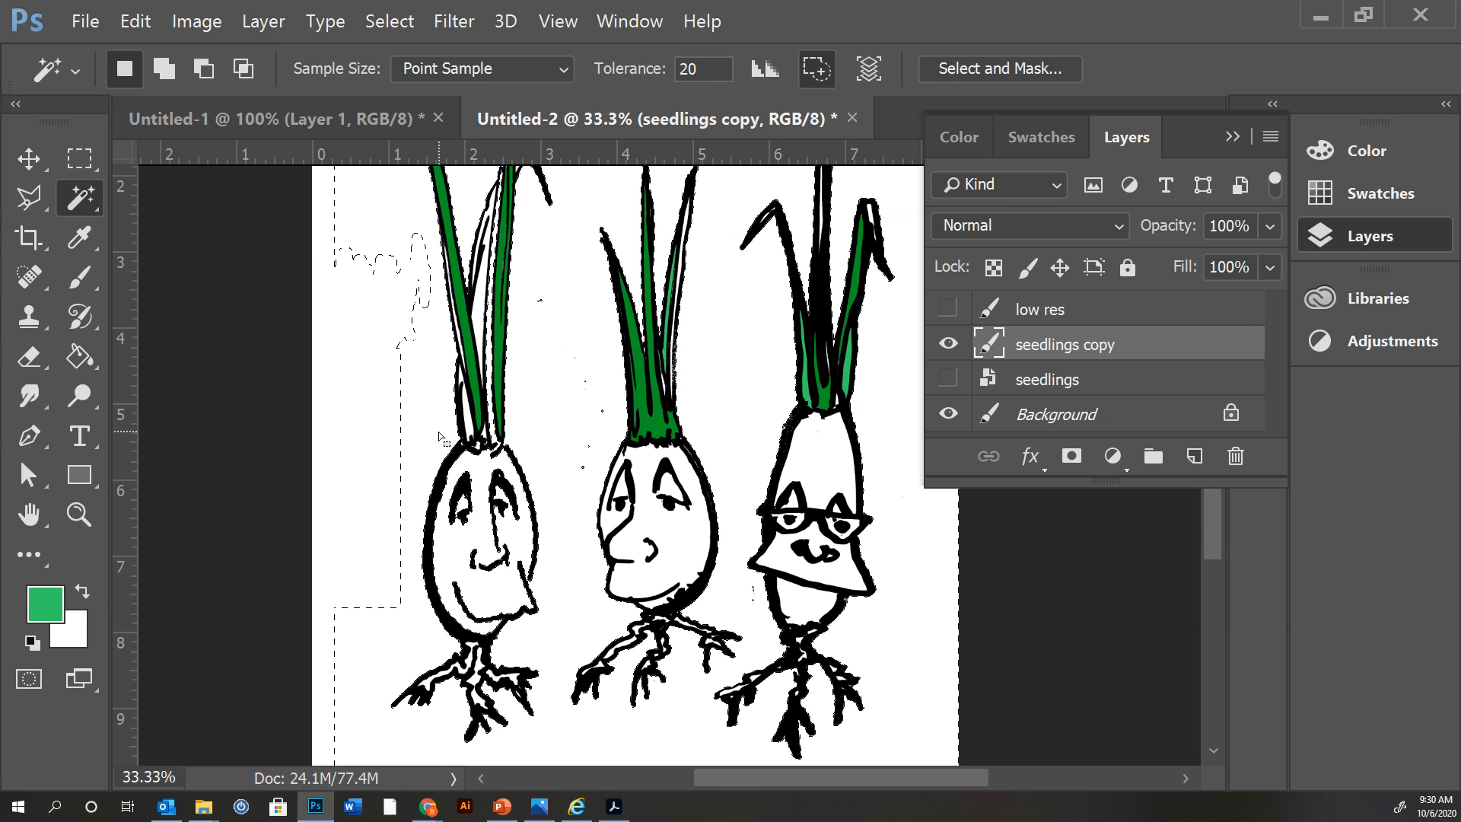
pyautogui.click(948, 379)
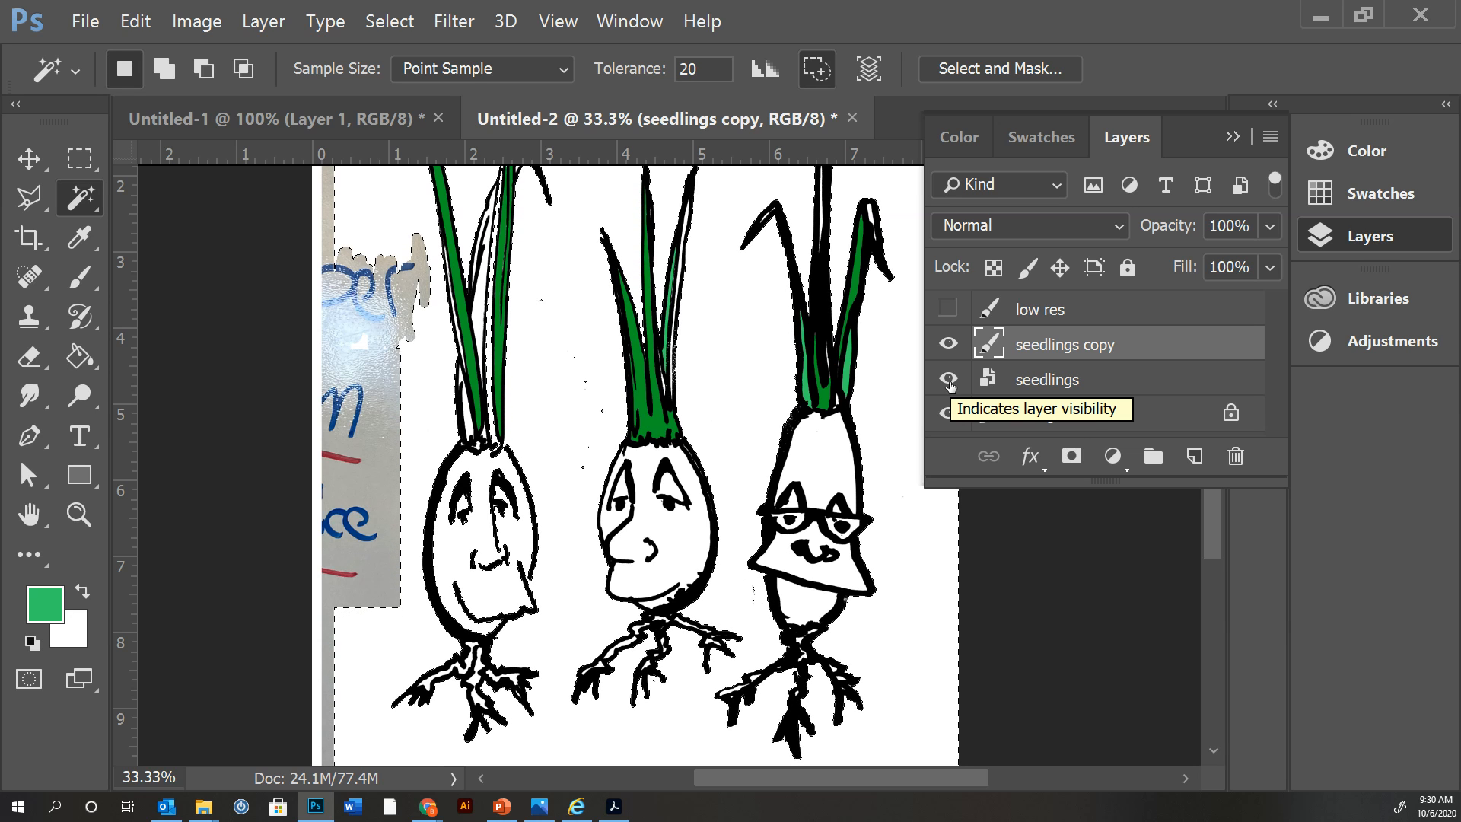
pyautogui.press('Delete')
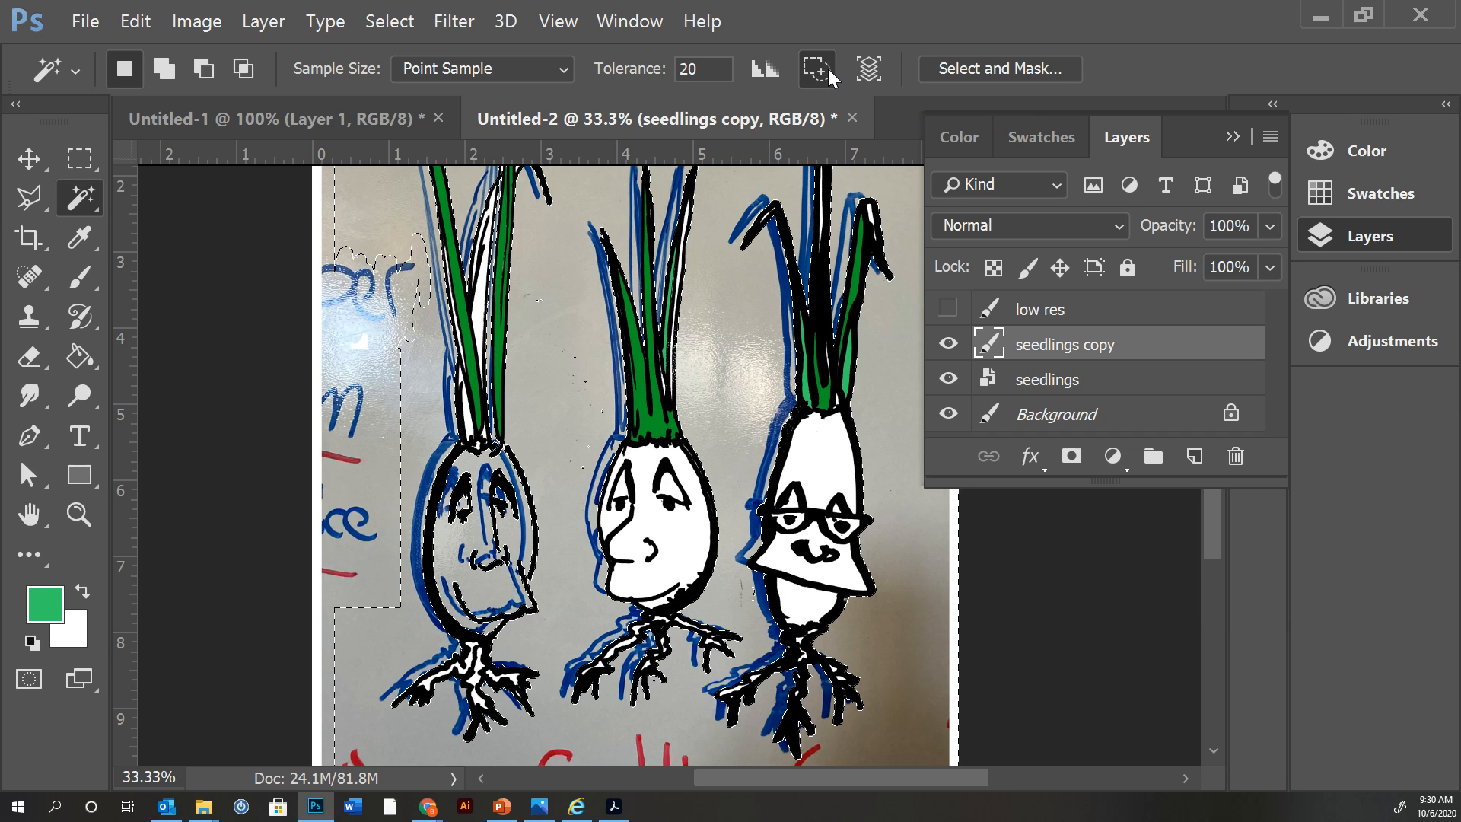
# Delete the remaining white areas from the seedlings copy layer with contiguous selection off, hiding the seedlings layer and deselecting.
pyautogui.click(812, 460)
pyautogui.press('Delete')
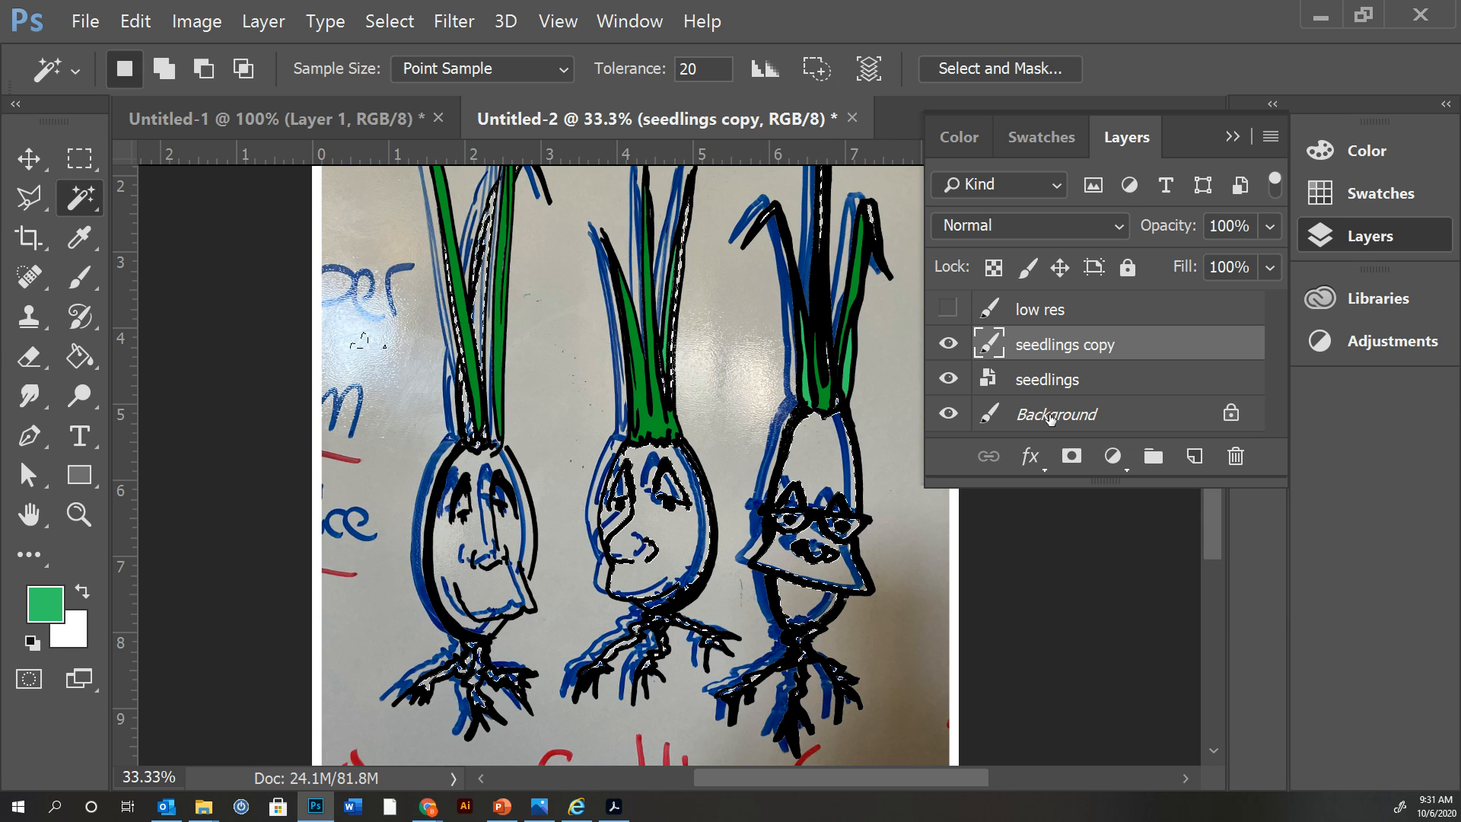
pyautogui.click(952, 378)
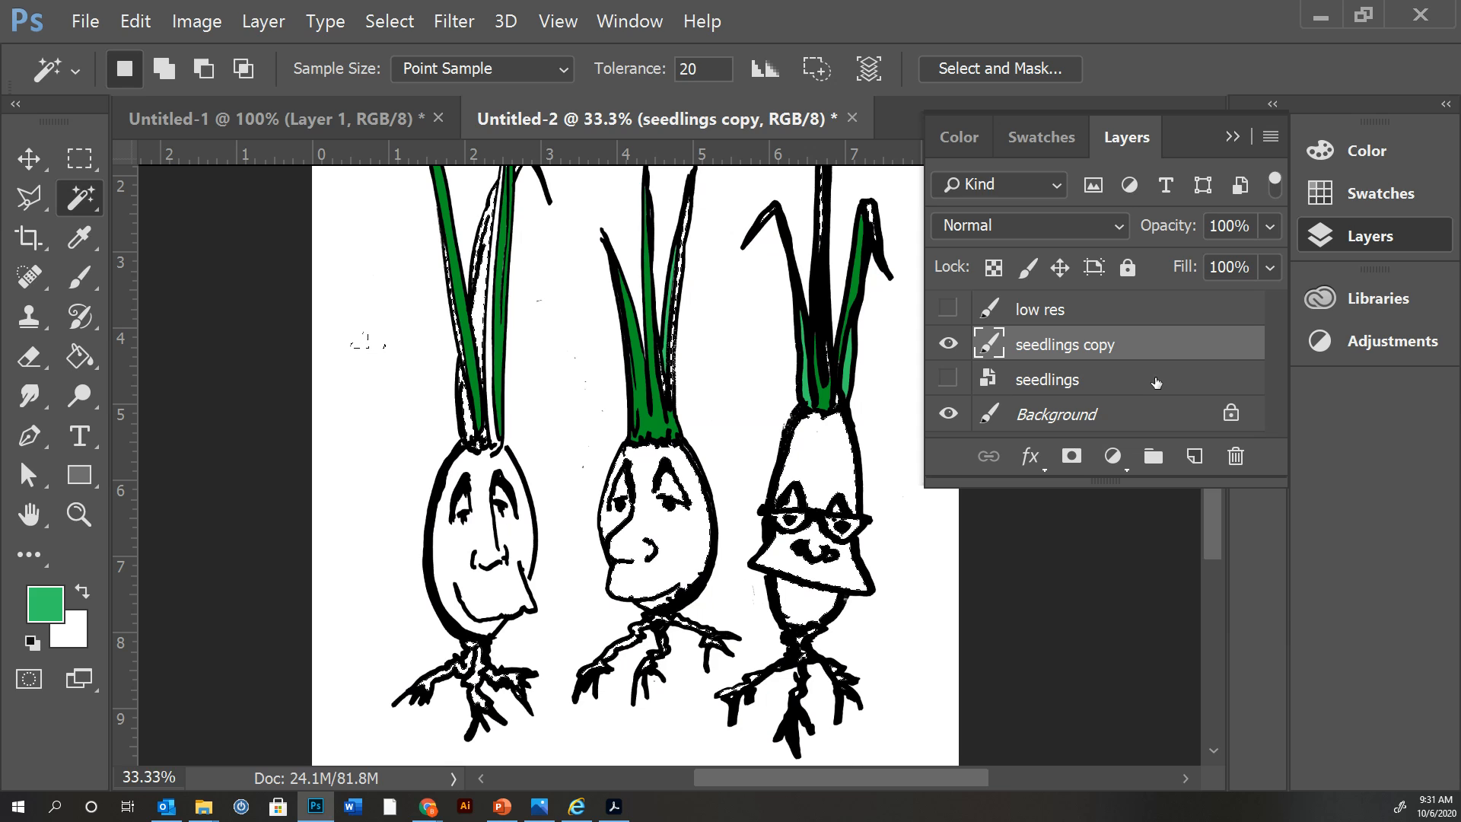
pyautogui.hotkey('ctrl', 'd')
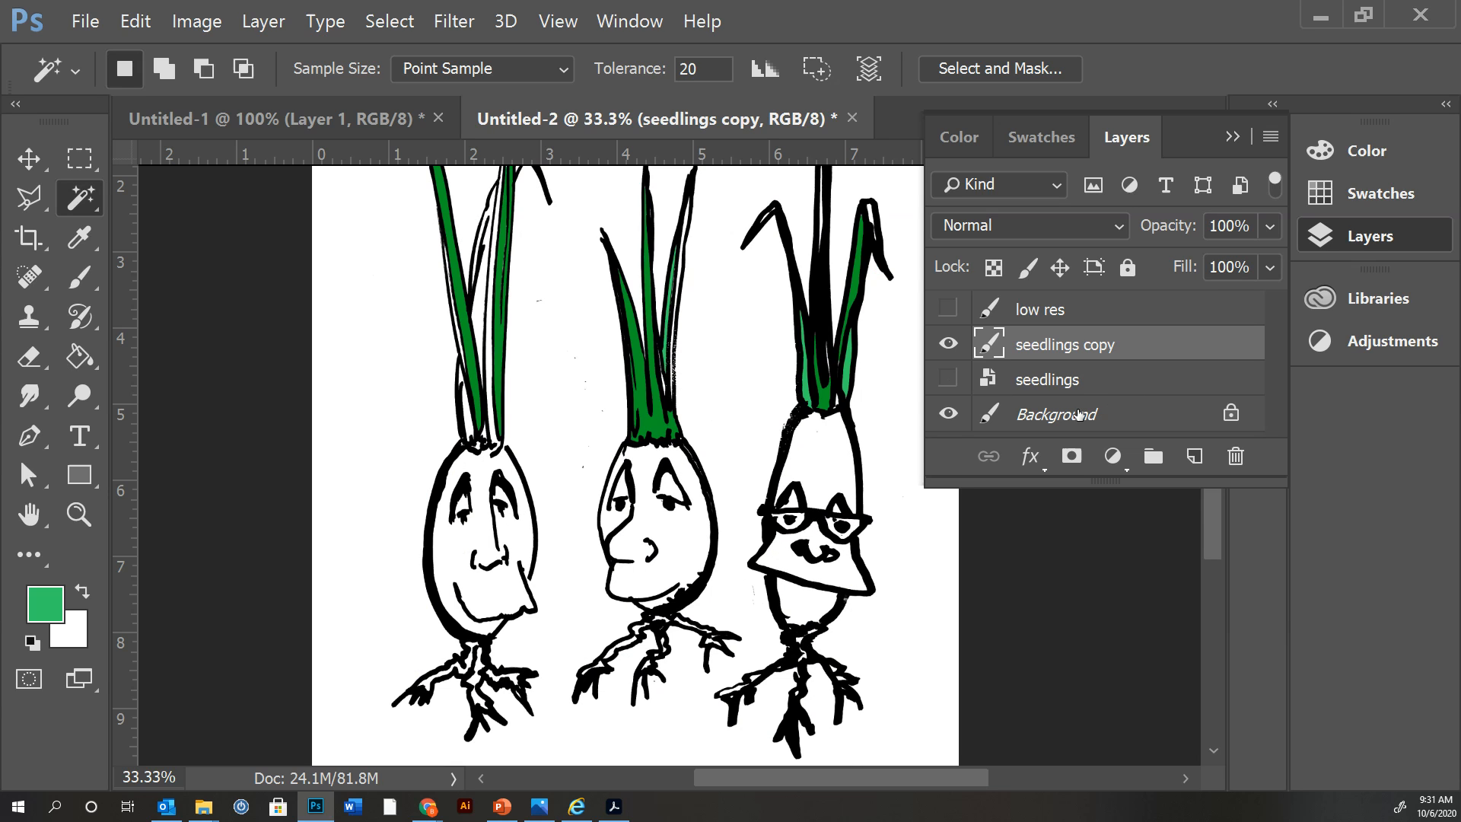
# Create a new layer named coloring between the seedlings and seedlings copy layers, and make it the active layer.
pyautogui.click(1115, 382)
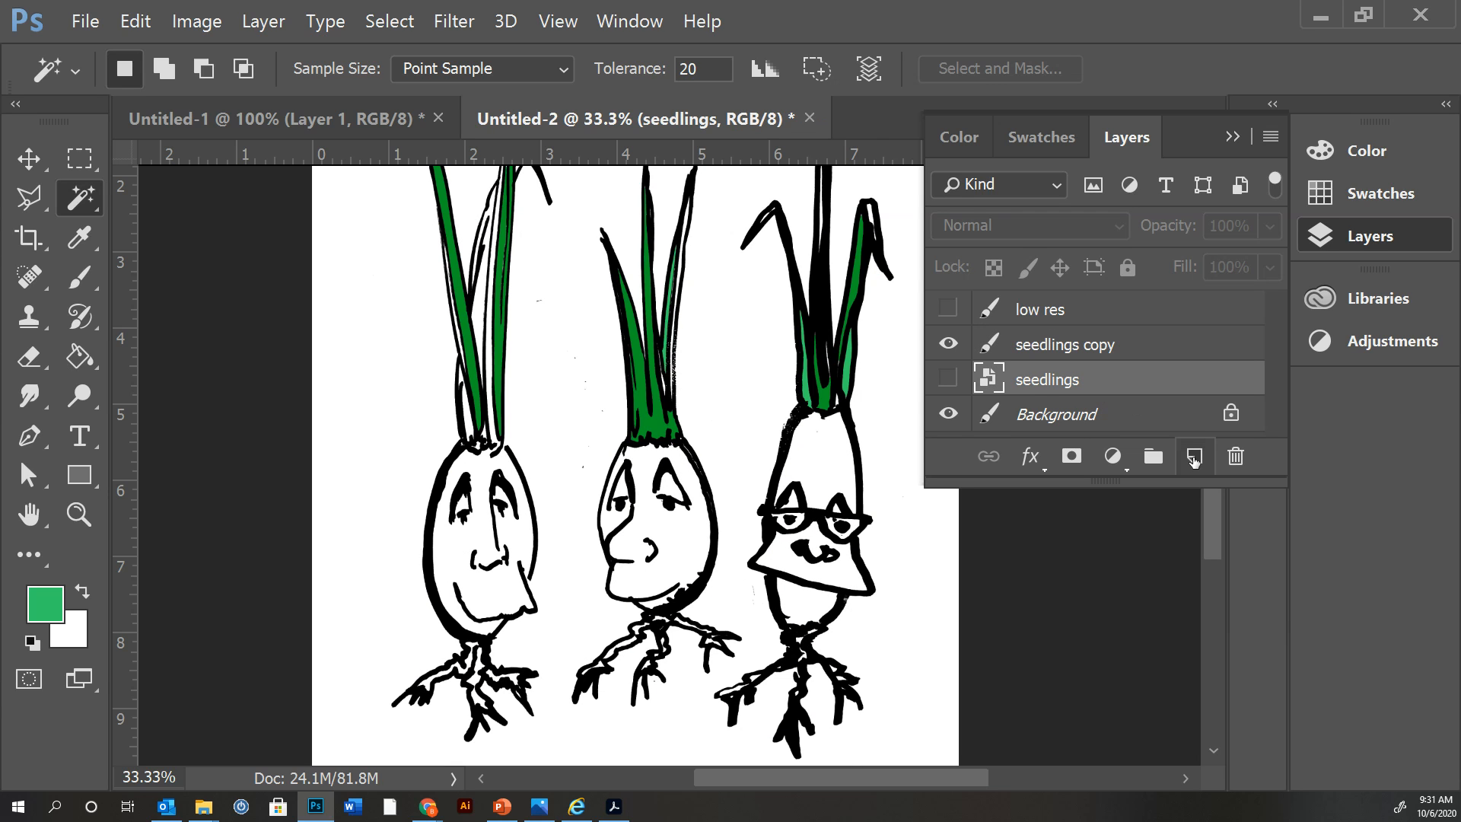
pyautogui.click(1195, 455)
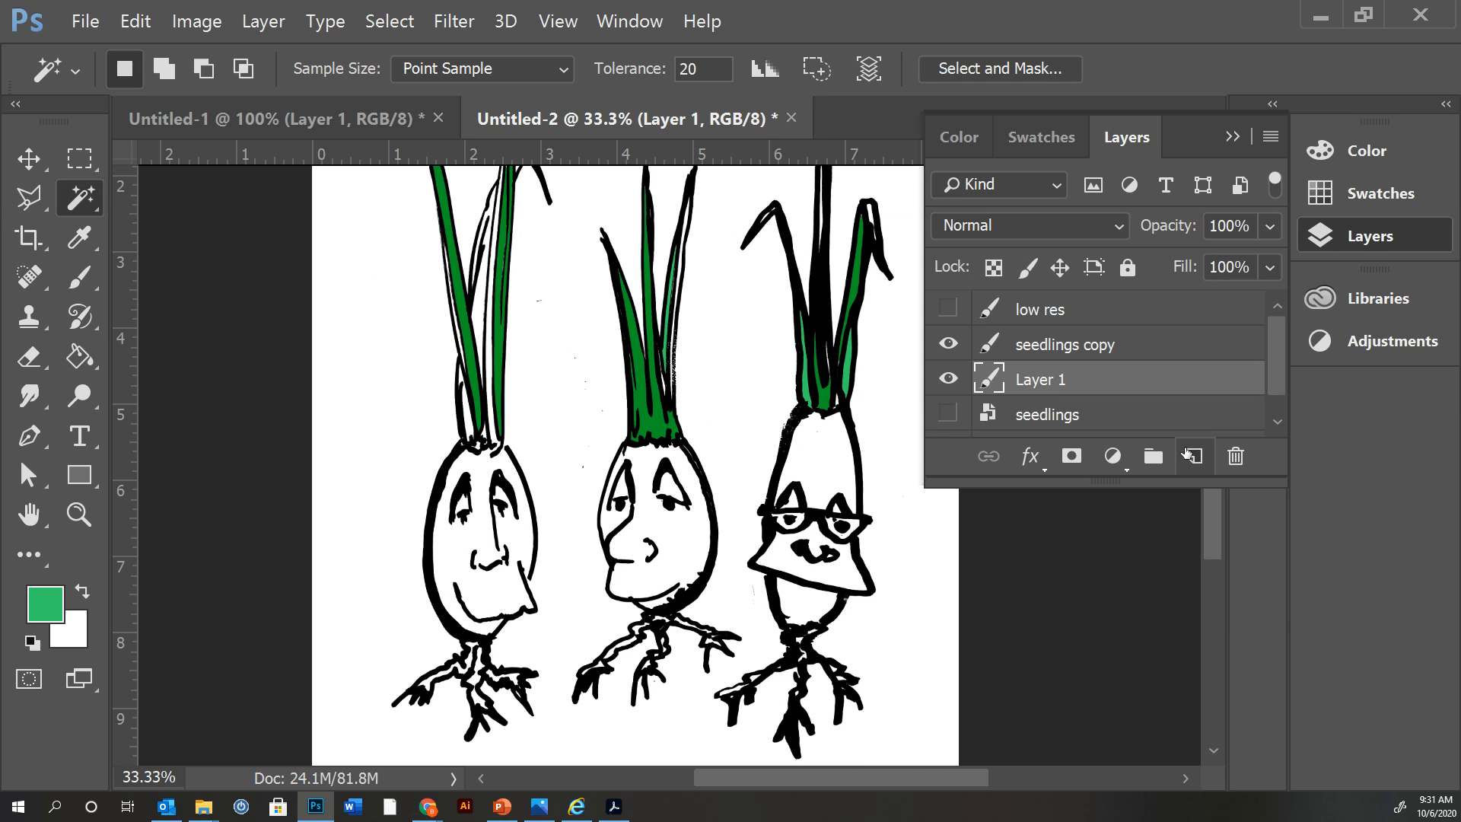
pyautogui.doubleClick(1049, 382)
pyautogui.write('coloring')
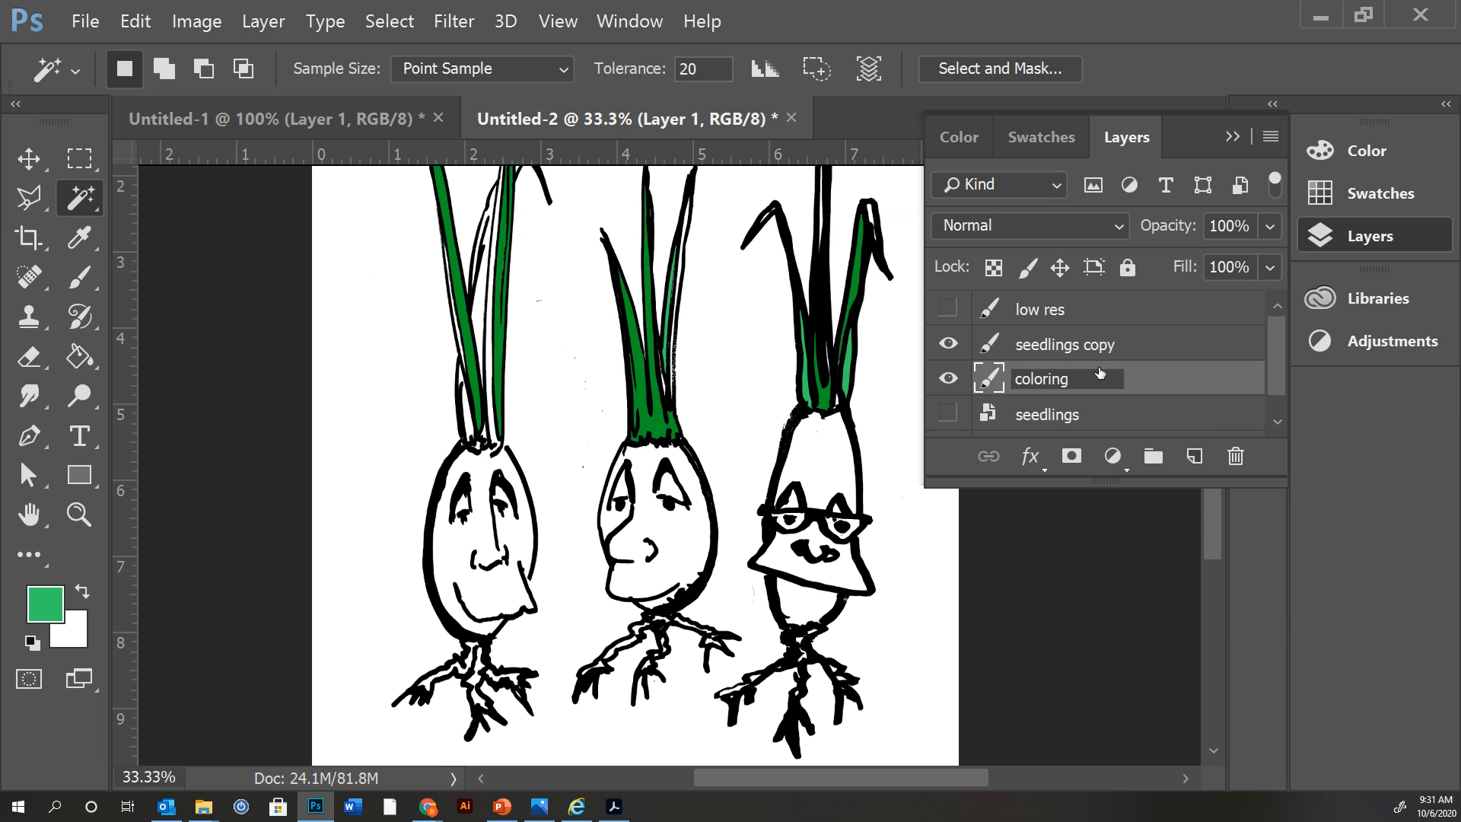
pyautogui.press('Return')
pyautogui.click(1152, 352)
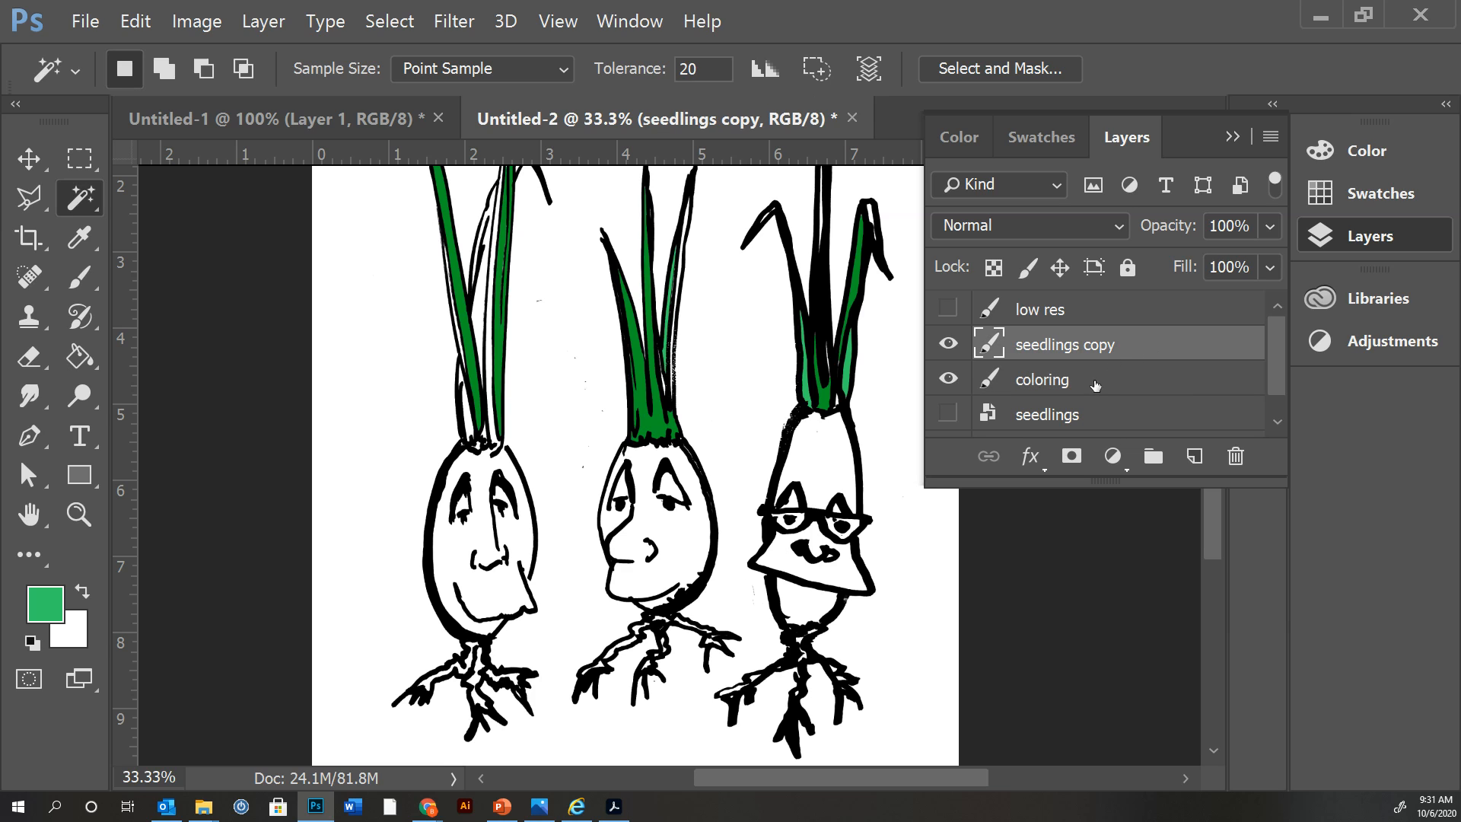
pyautogui.click(1096, 387)
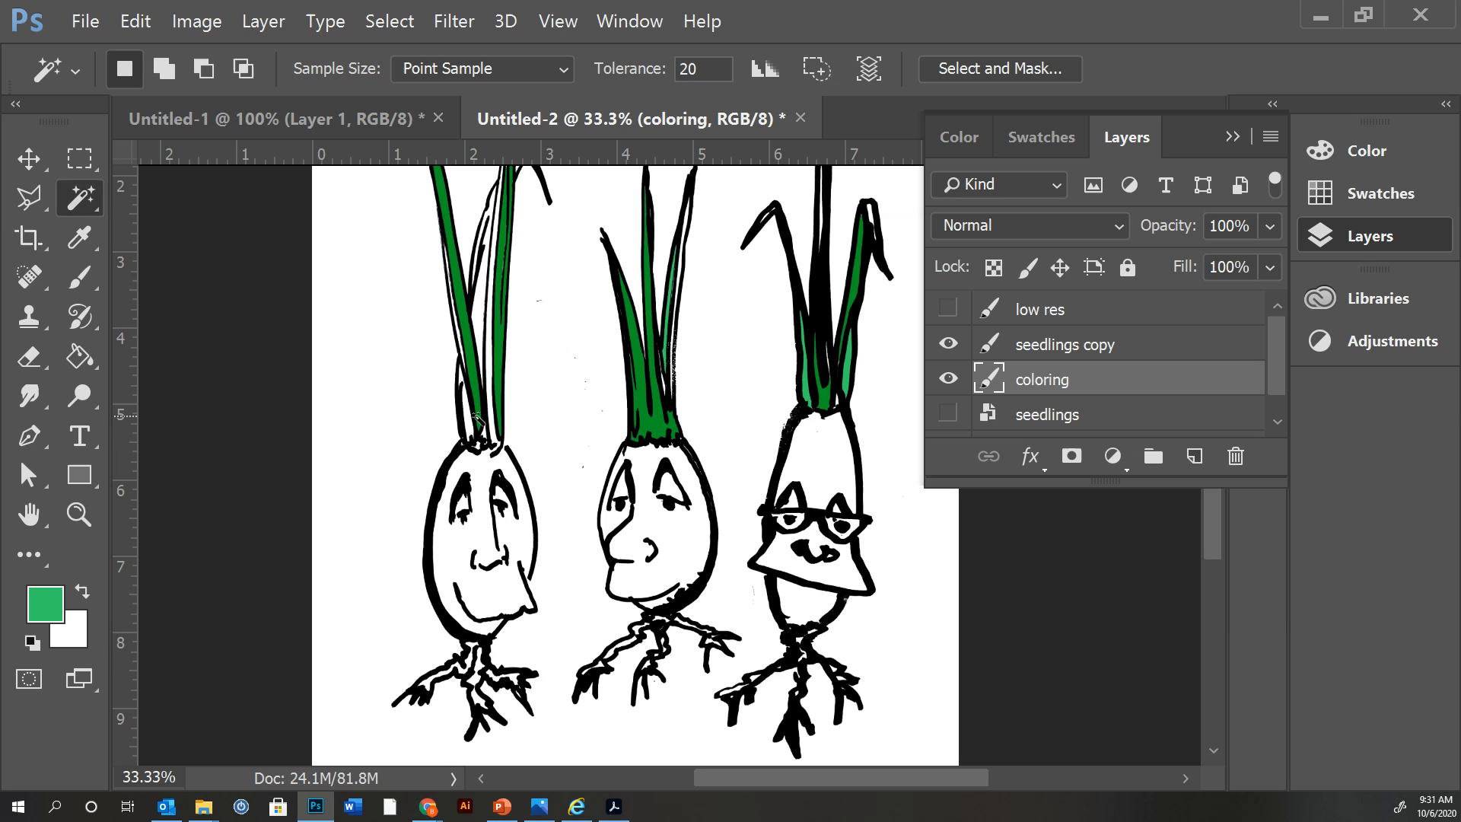
# Set the Brush tool's size to 70 px.
pyautogui.click(81, 286)
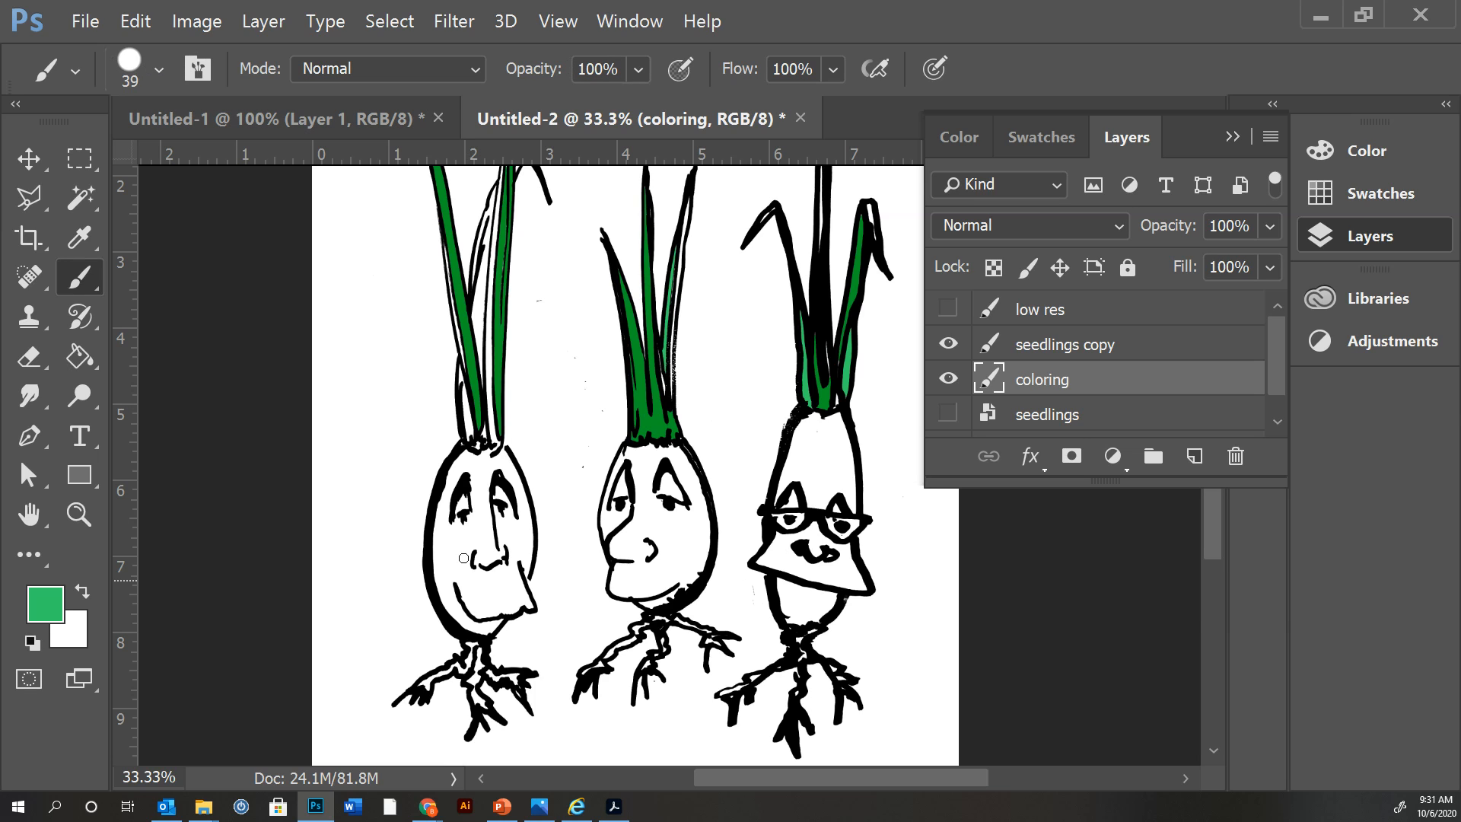
pyautogui.click(159, 70)
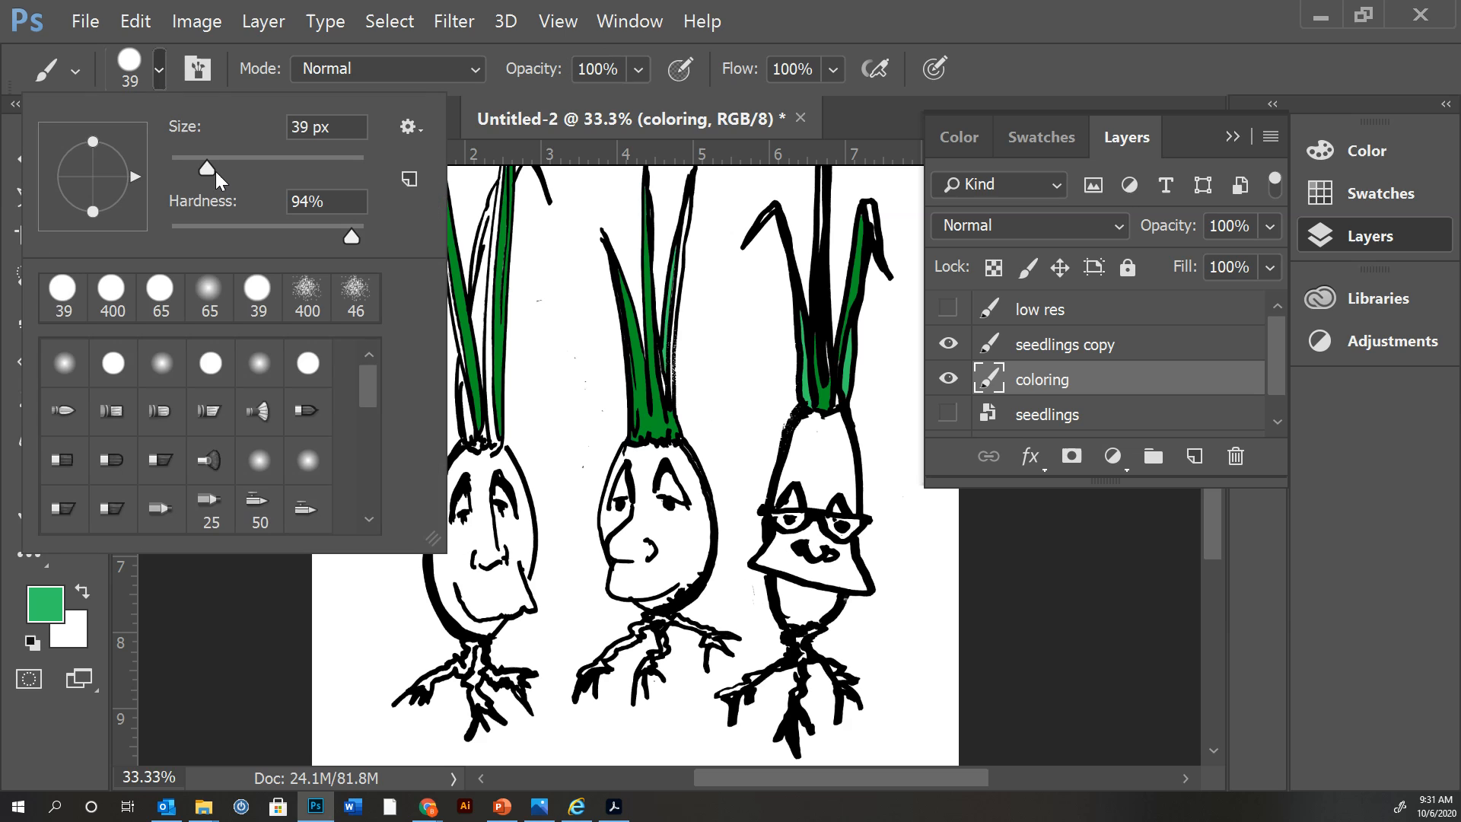
pyautogui.click(237, 160)
pyautogui.click(507, 548)
pyautogui.moveTo(507, 549)
pyautogui.mouseDown()
pyautogui.moveTo(507, 534)
pyautogui.moveTo(513, 574)
pyautogui.moveTo(501, 481)
pyautogui.mouseUp()
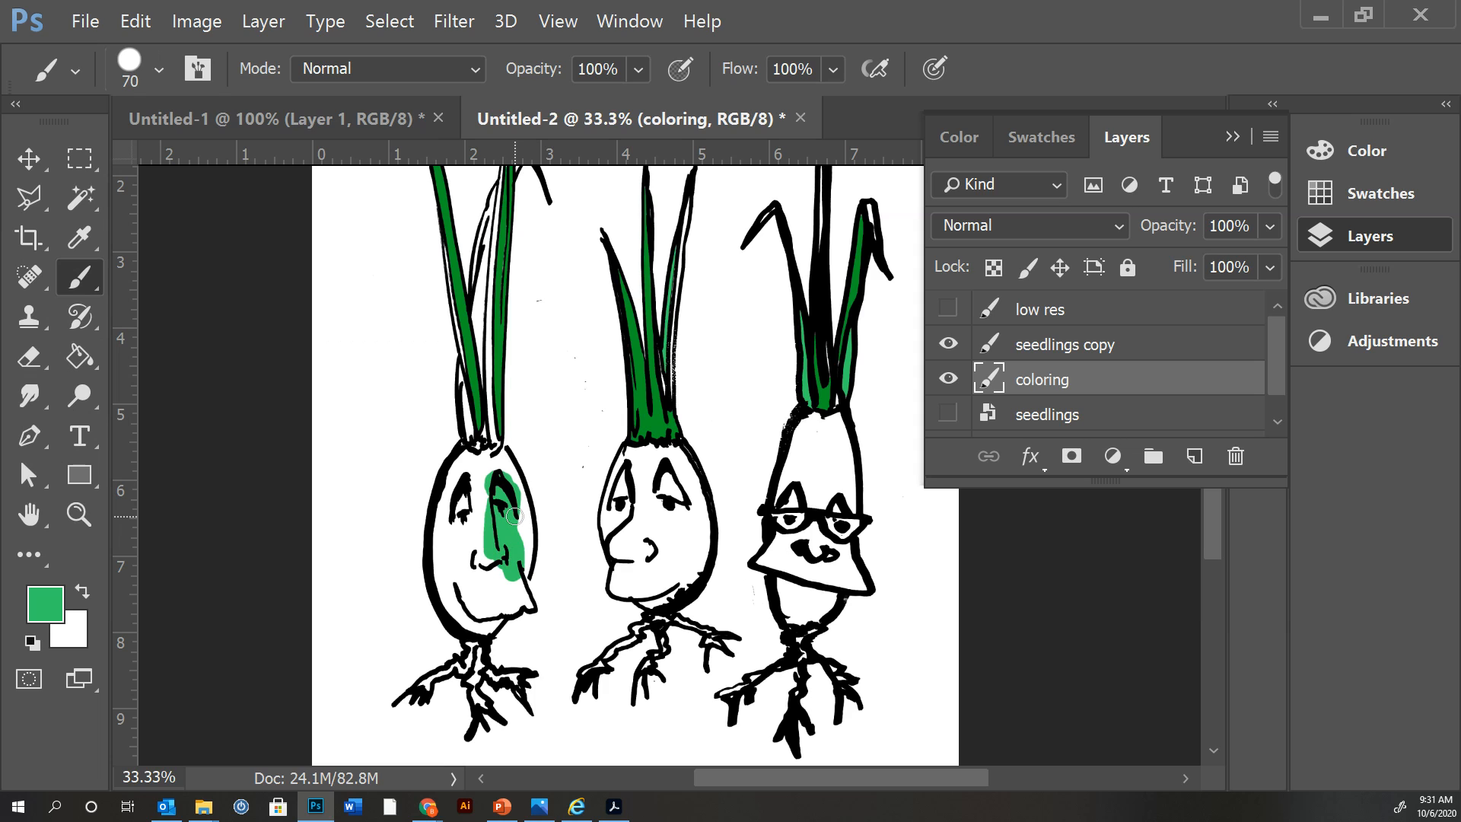
pyautogui.hotkey('ctrl', 'z')
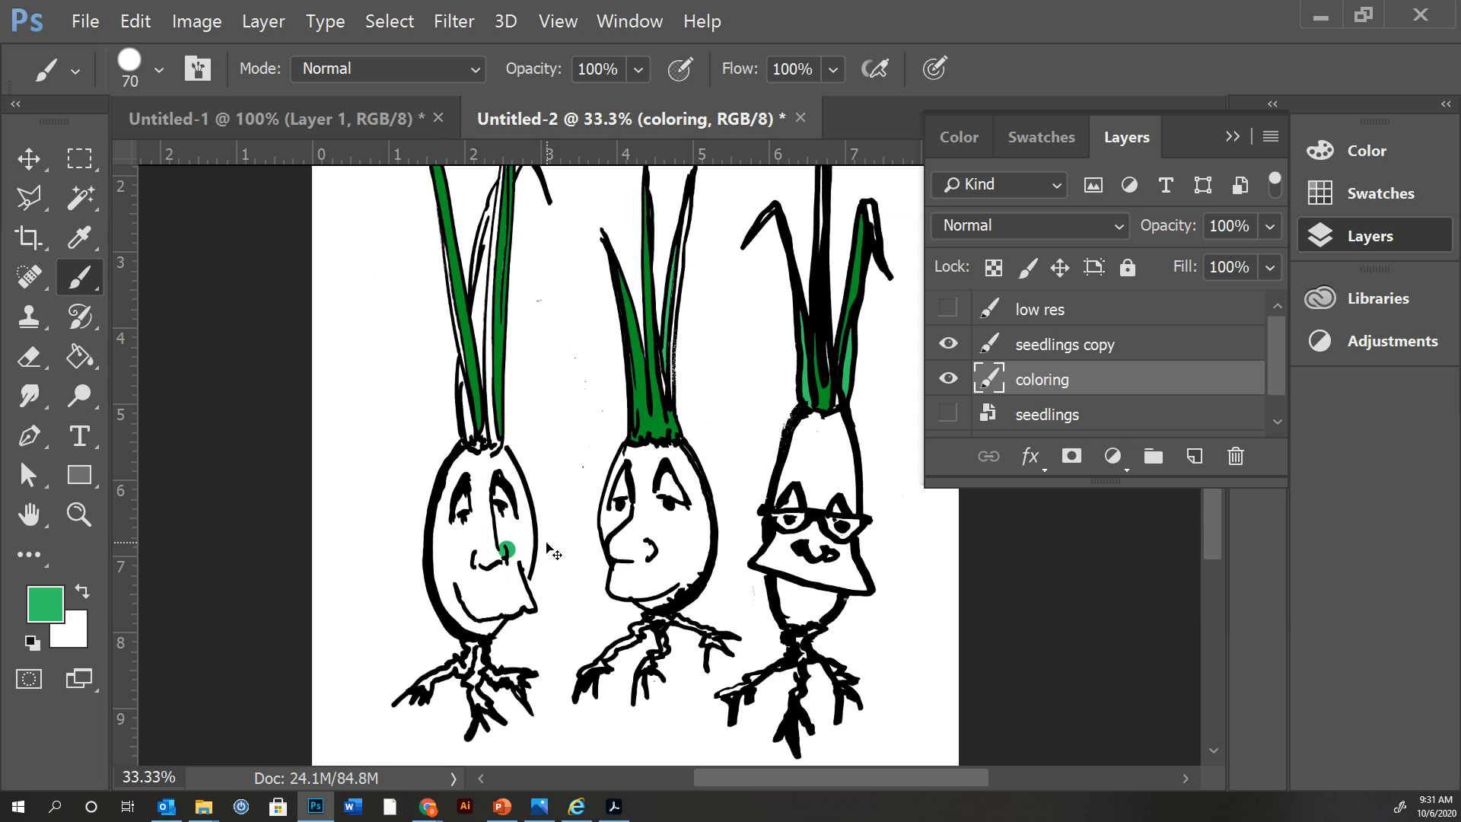
pyautogui.hotkey('ctrl', 'z')
pyautogui.hotkey('ctrl', 'z')
pyautogui.hotkey('ctrl', 'z')
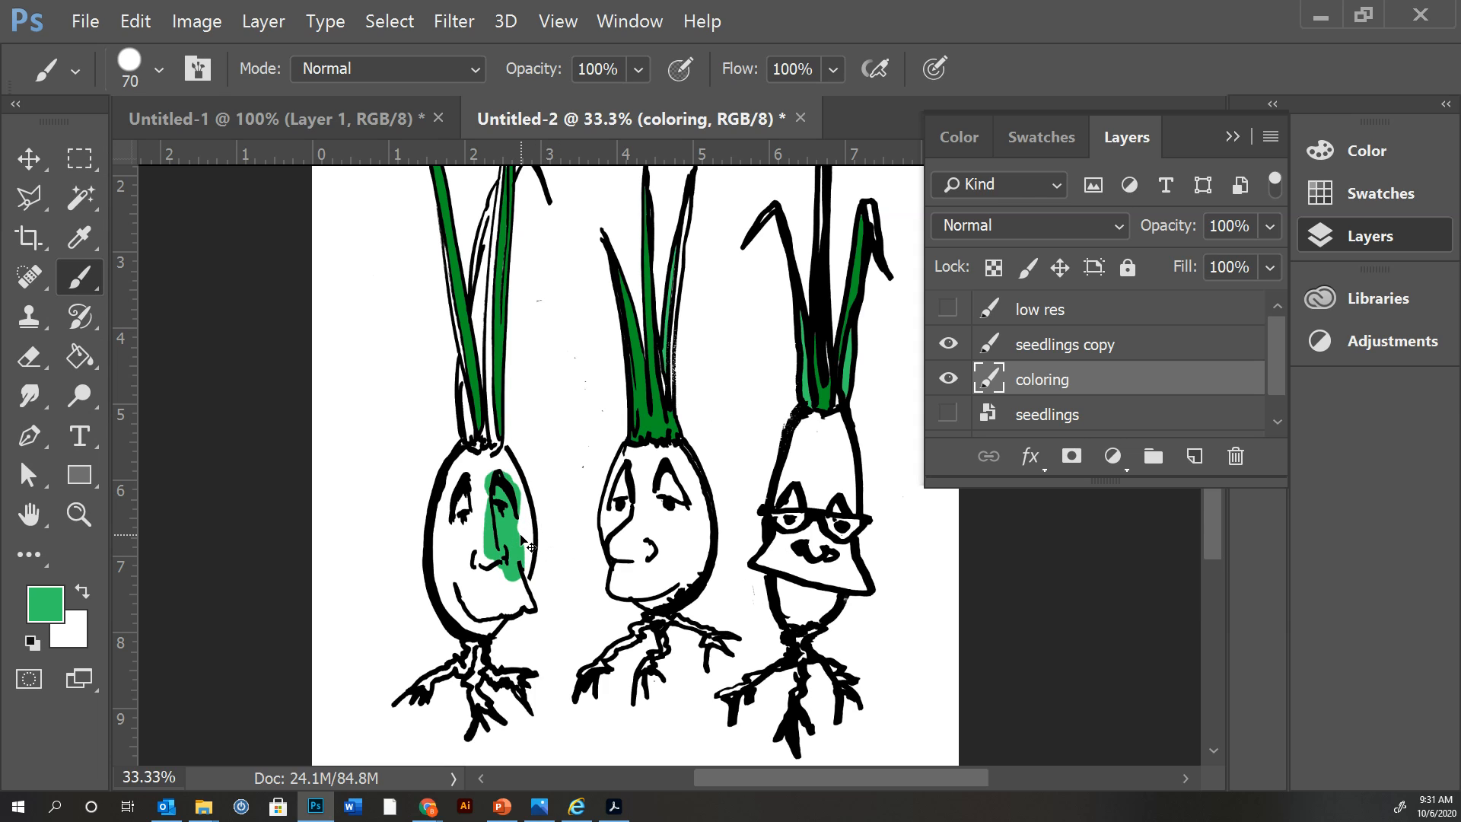
pyautogui.hotkey('ctrl', 'z')
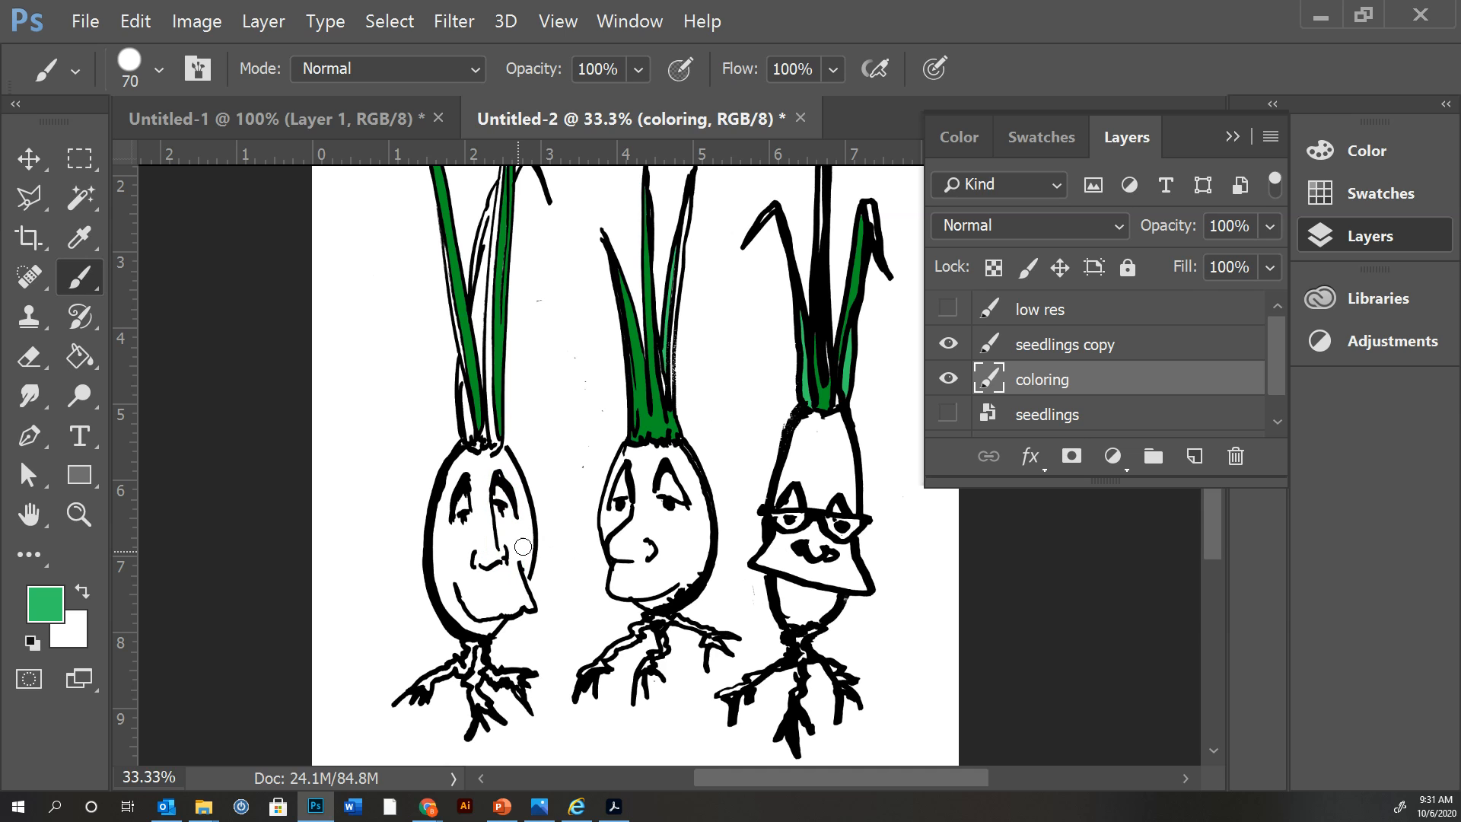
# Change the foreground color to a mustard yellow with a hue of 58°.
pyautogui.click(45, 602)
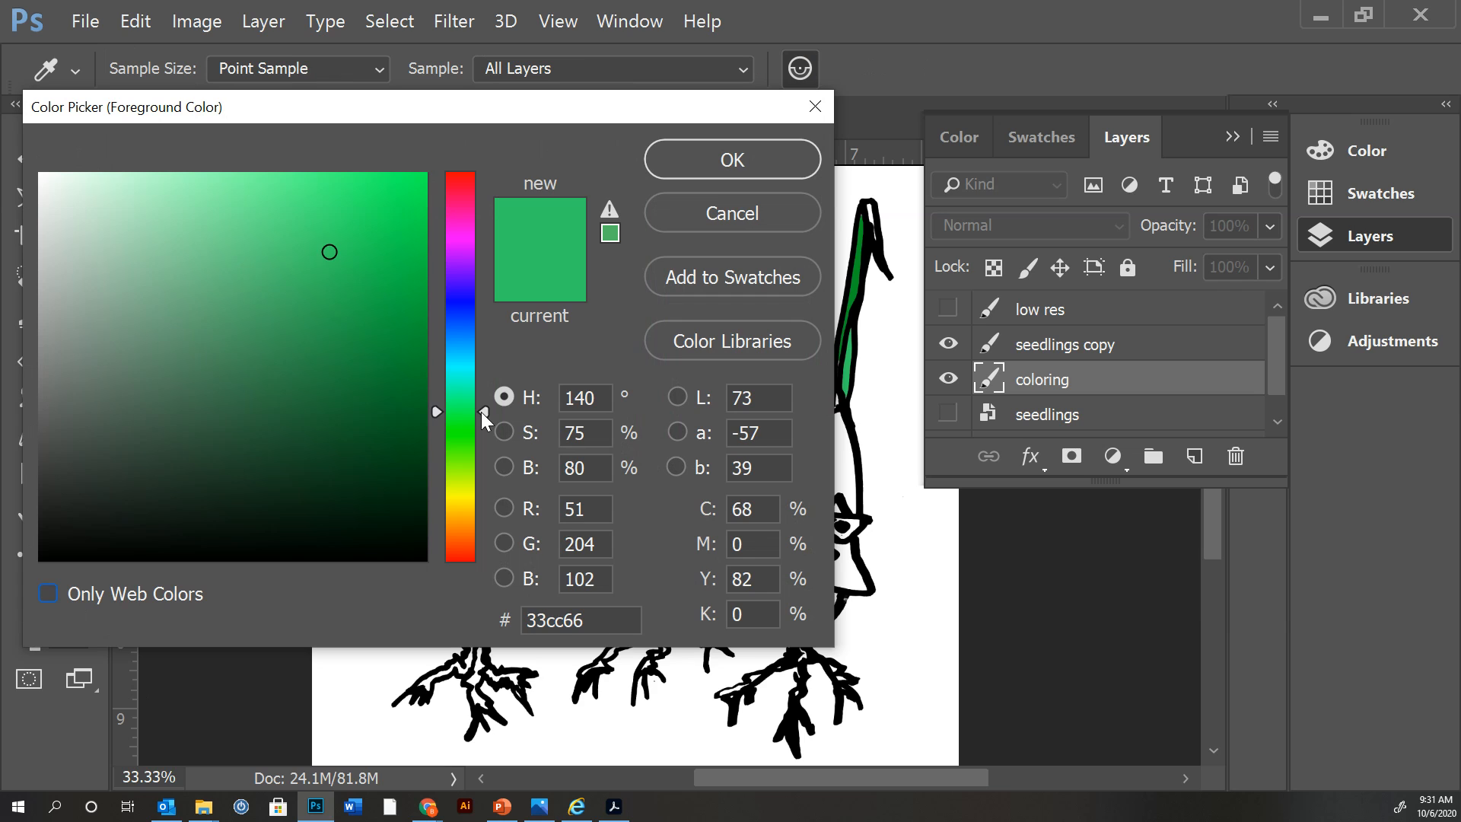
pyautogui.moveTo(481, 412); pyautogui.dragTo(474, 498)
pyautogui.click(680, 159)
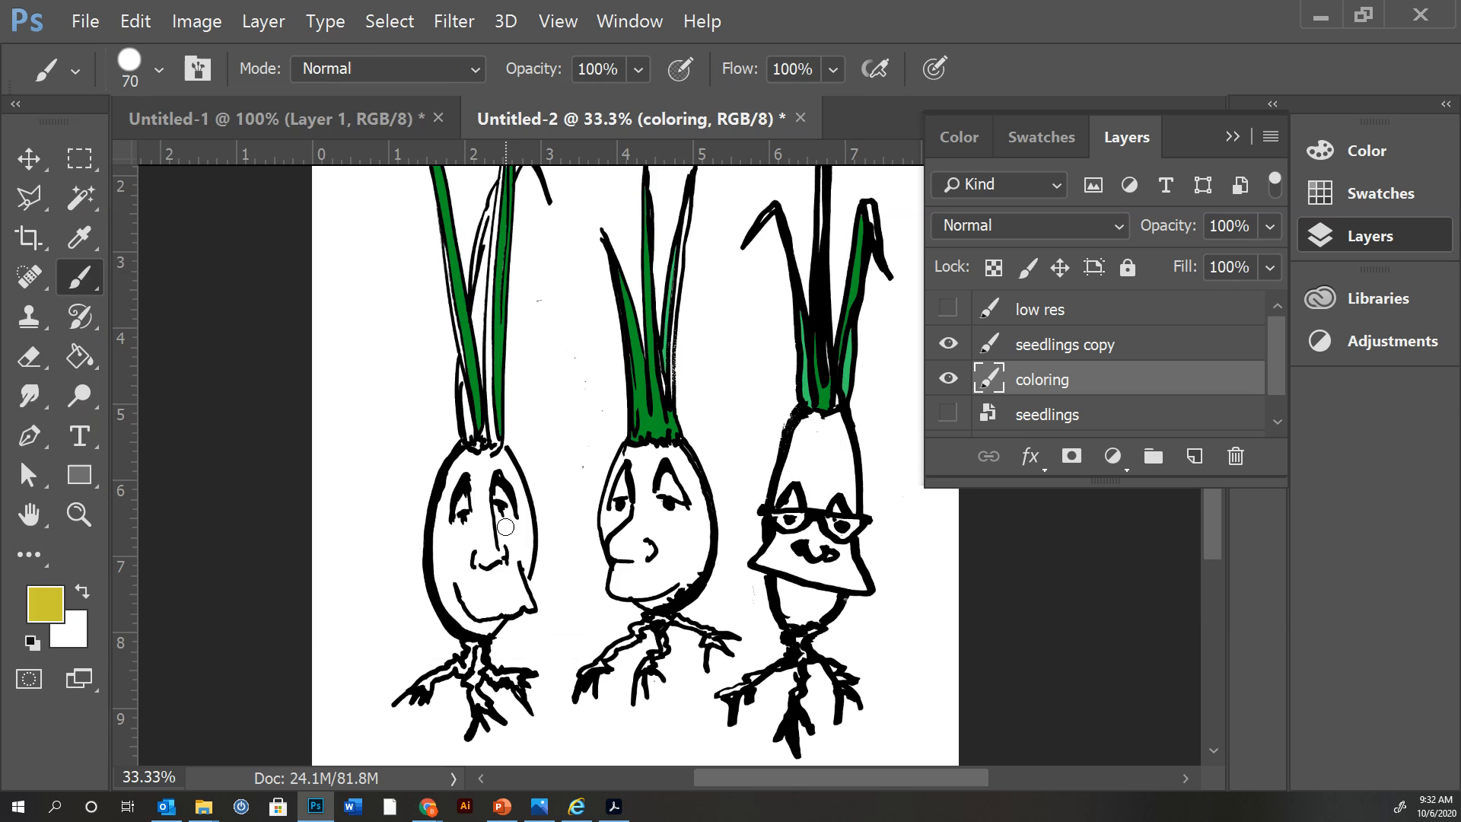
# Paint yellow over the faces and bulbs of all three seedlings on the coloring layer, leaving the bulb edges uncolored.
pyautogui.moveTo(468, 588)
pyautogui.mouseDown()
pyautogui.moveTo(481, 504)
pyautogui.moveTo(498, 531)
pyautogui.moveTo(482, 571)
pyautogui.moveTo(462, 535)
pyautogui.moveTo(480, 476)
pyautogui.moveTo(468, 596)
pyautogui.moveTo(476, 480)
pyautogui.moveTo(445, 568)
pyautogui.moveTo(458, 582)
pyautogui.moveTo(458, 484)
pyautogui.moveTo(477, 463)
pyautogui.moveTo(512, 491)
pyautogui.moveTo(500, 486)
pyautogui.moveTo(510, 516)
pyautogui.moveTo(501, 490)
pyautogui.moveTo(518, 506)
pyautogui.moveTo(513, 556)
pyautogui.moveTo(509, 539)
pyautogui.moveTo(487, 587)
pyautogui.moveTo(477, 577)
pyautogui.moveTo(485, 601)
pyautogui.moveTo(504, 578)
pyautogui.mouseUp()
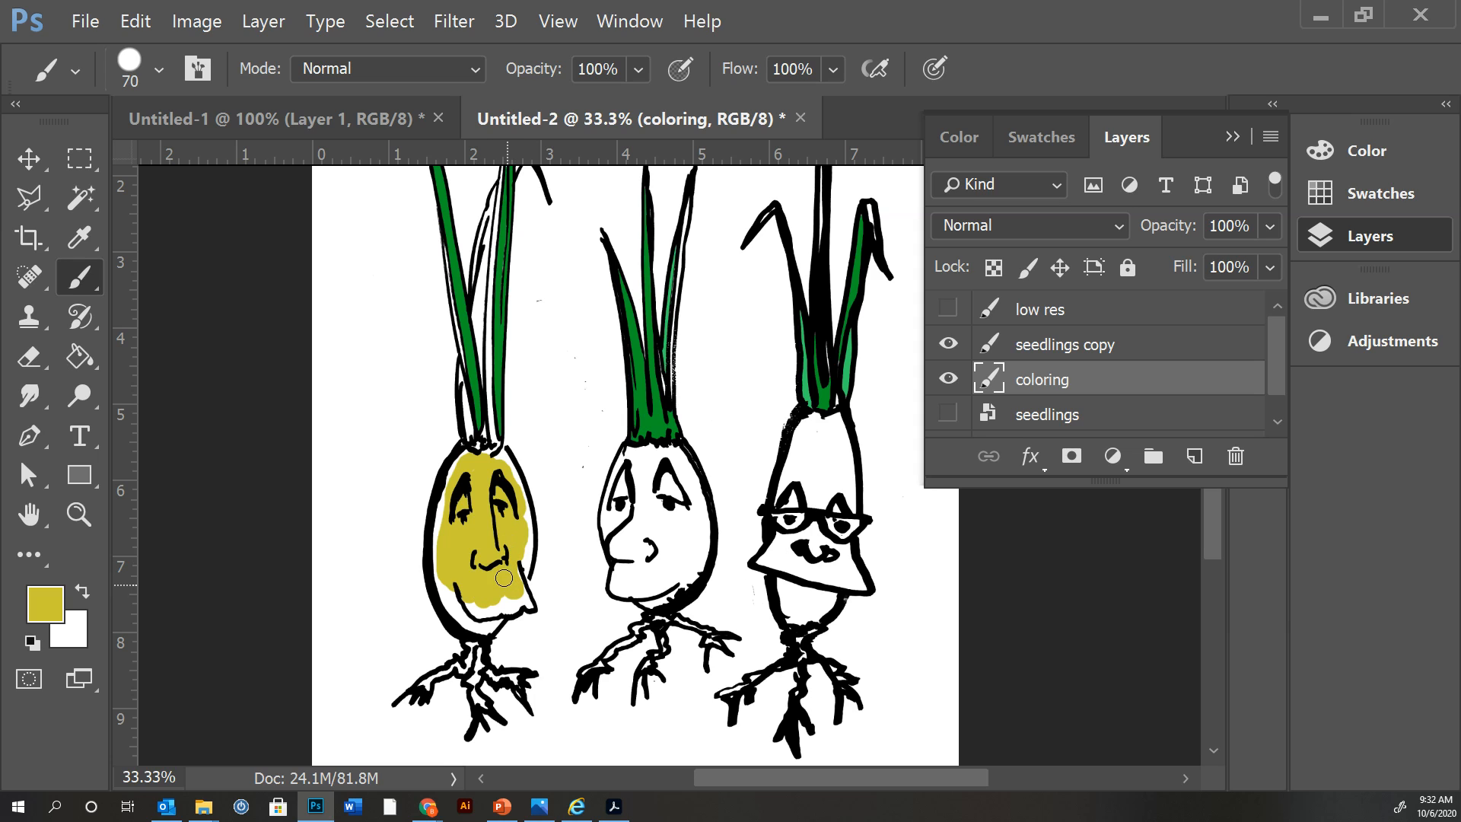
pyautogui.moveTo(647, 533)
pyautogui.mouseDown()
pyautogui.moveTo(619, 544)
pyautogui.moveTo(656, 474)
pyautogui.moveTo(659, 535)
pyautogui.moveTo(679, 501)
pyautogui.moveTo(674, 558)
pyautogui.moveTo(630, 488)
pyautogui.moveTo(620, 515)
pyautogui.moveTo(634, 467)
pyautogui.moveTo(677, 507)
pyautogui.moveTo(678, 560)
pyautogui.moveTo(629, 579)
pyautogui.moveTo(632, 553)
pyautogui.moveTo(637, 579)
pyautogui.moveTo(690, 562)
pyautogui.moveTo(677, 493)
pyautogui.mouseUp()
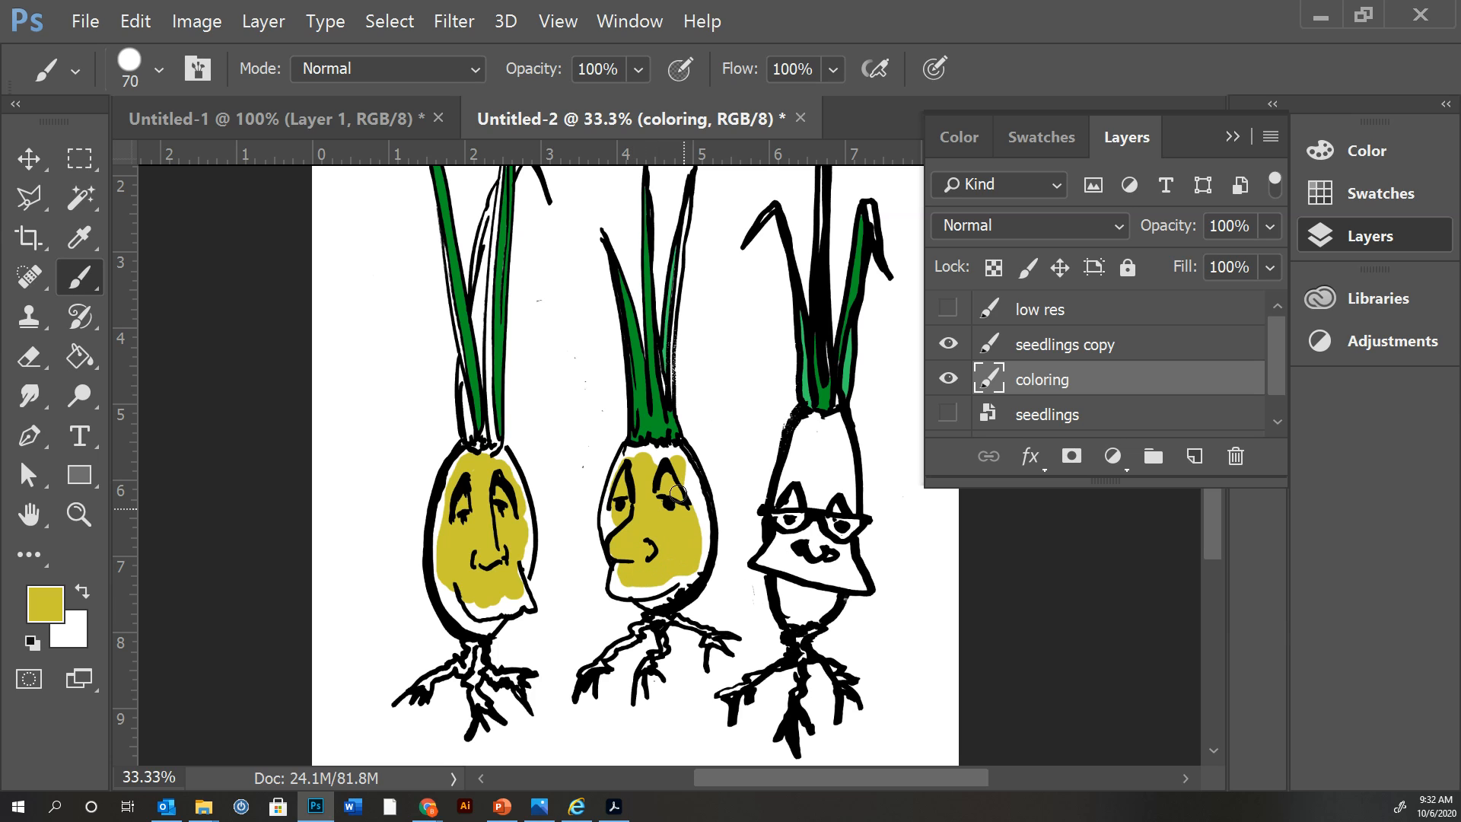
pyautogui.moveTo(799, 543)
pyautogui.mouseDown()
pyautogui.moveTo(777, 554)
pyautogui.moveTo(813, 536)
pyautogui.moveTo(837, 557)
pyautogui.moveTo(773, 562)
pyautogui.moveTo(845, 582)
pyautogui.moveTo(825, 549)
pyautogui.mouseUp()
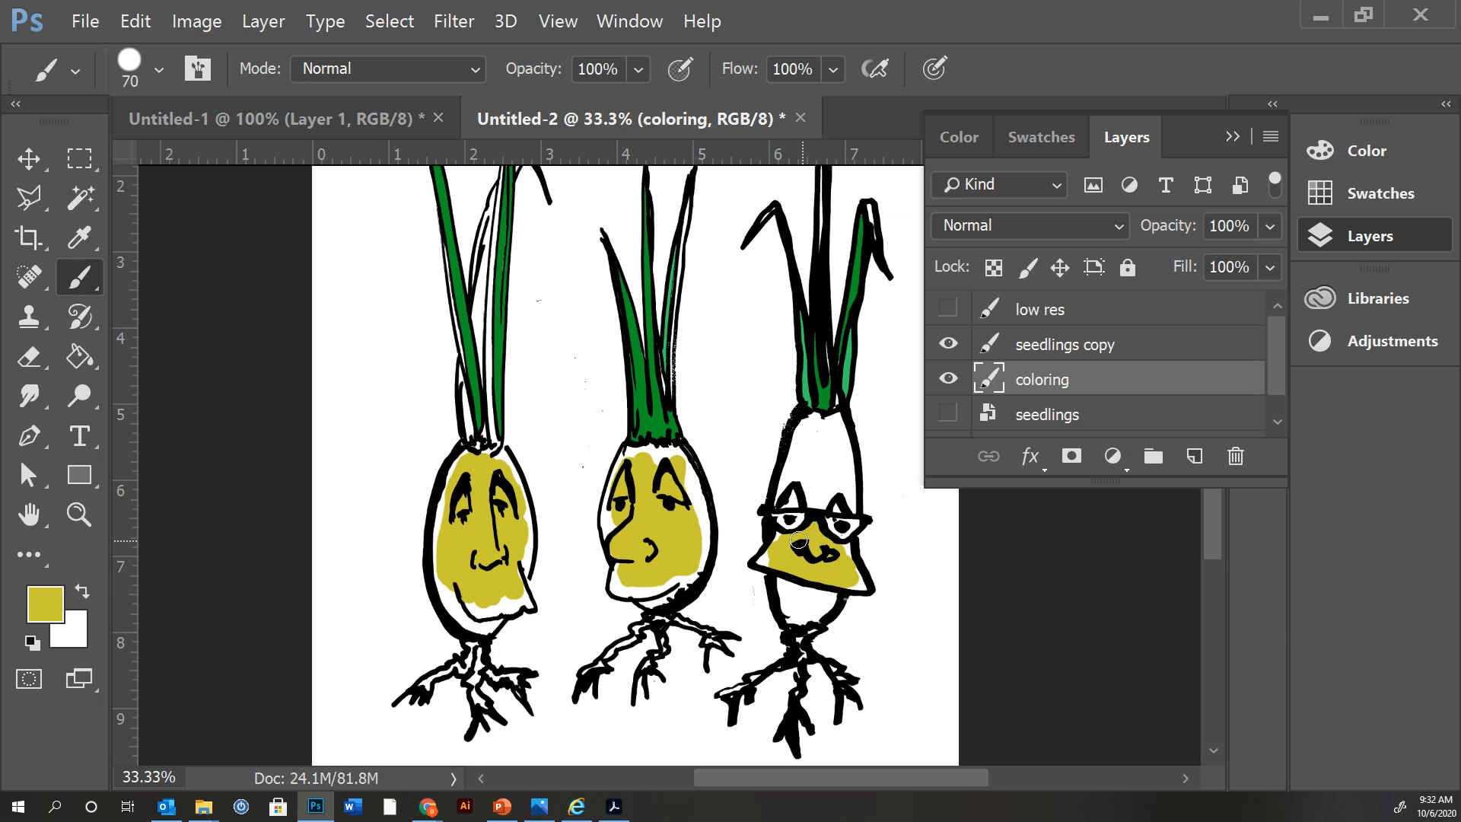
pyautogui.moveTo(826, 502)
pyautogui.mouseDown()
pyautogui.moveTo(786, 499)
pyautogui.moveTo(799, 462)
pyautogui.moveTo(822, 490)
pyautogui.moveTo(815, 525)
pyautogui.moveTo(825, 463)
pyautogui.moveTo(846, 505)
pyautogui.moveTo(824, 445)
pyautogui.mouseUp()
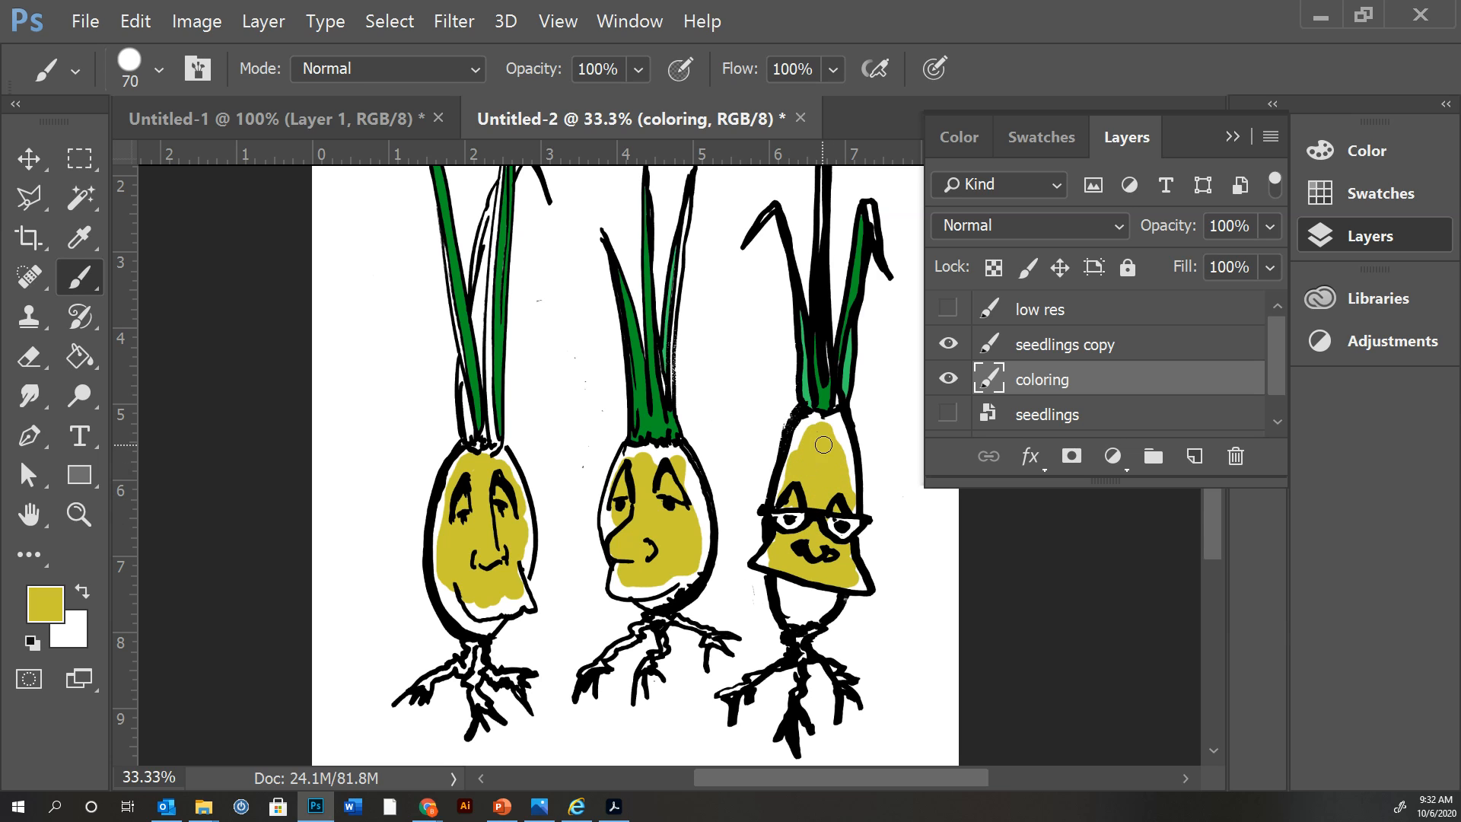
pyautogui.moveTo(786, 628)
pyautogui.mouseDown()
pyautogui.moveTo(787, 613)
pyautogui.moveTo(809, 615)
pyautogui.moveTo(800, 595)
pyautogui.moveTo(785, 598)
pyautogui.mouseUp()
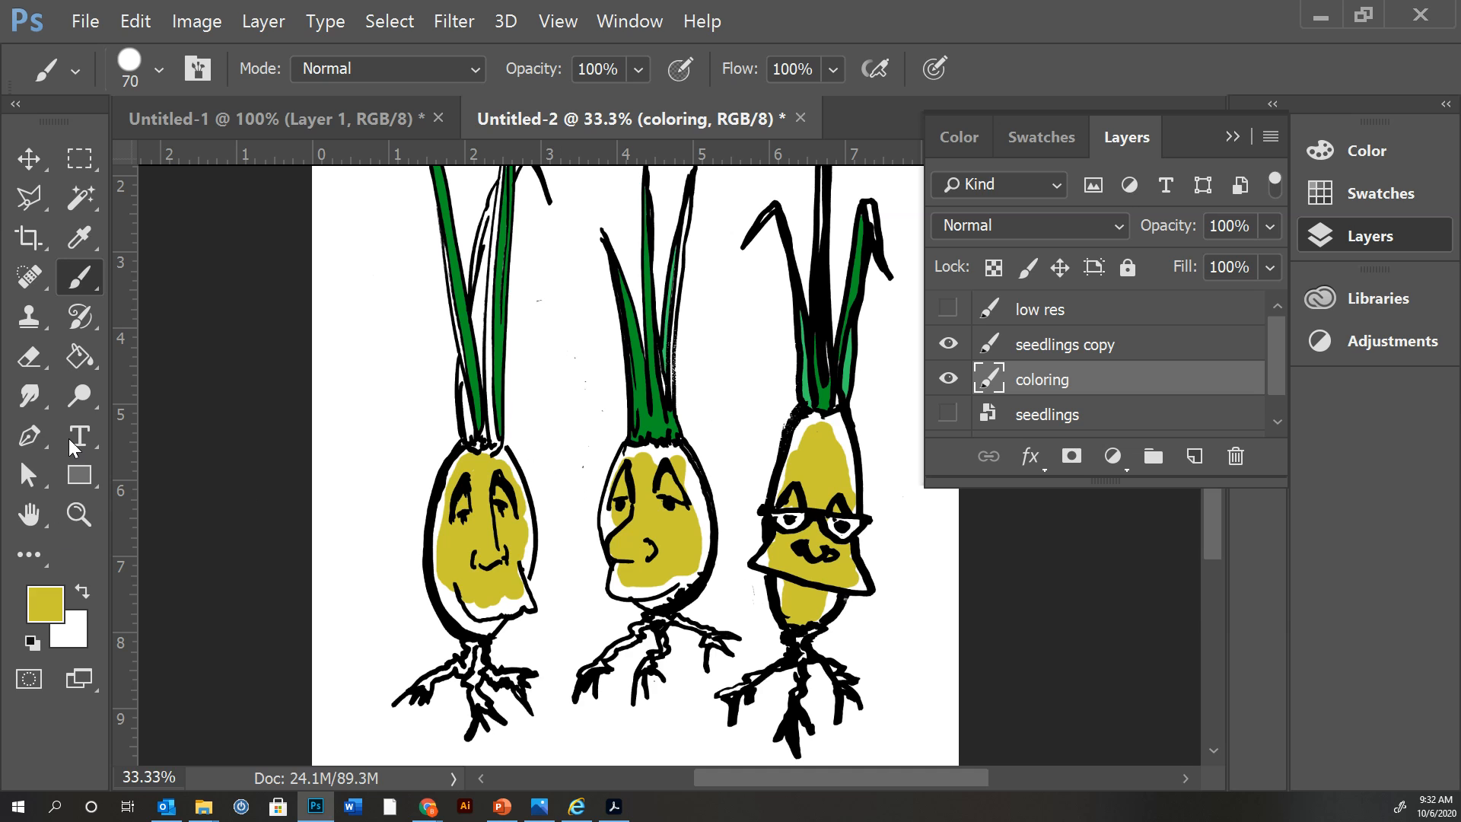
# Set the foreground color to the darker yellow aea921 and the brush hardness to 46%.
pyautogui.click(46, 607)
pyautogui.click(351, 293)
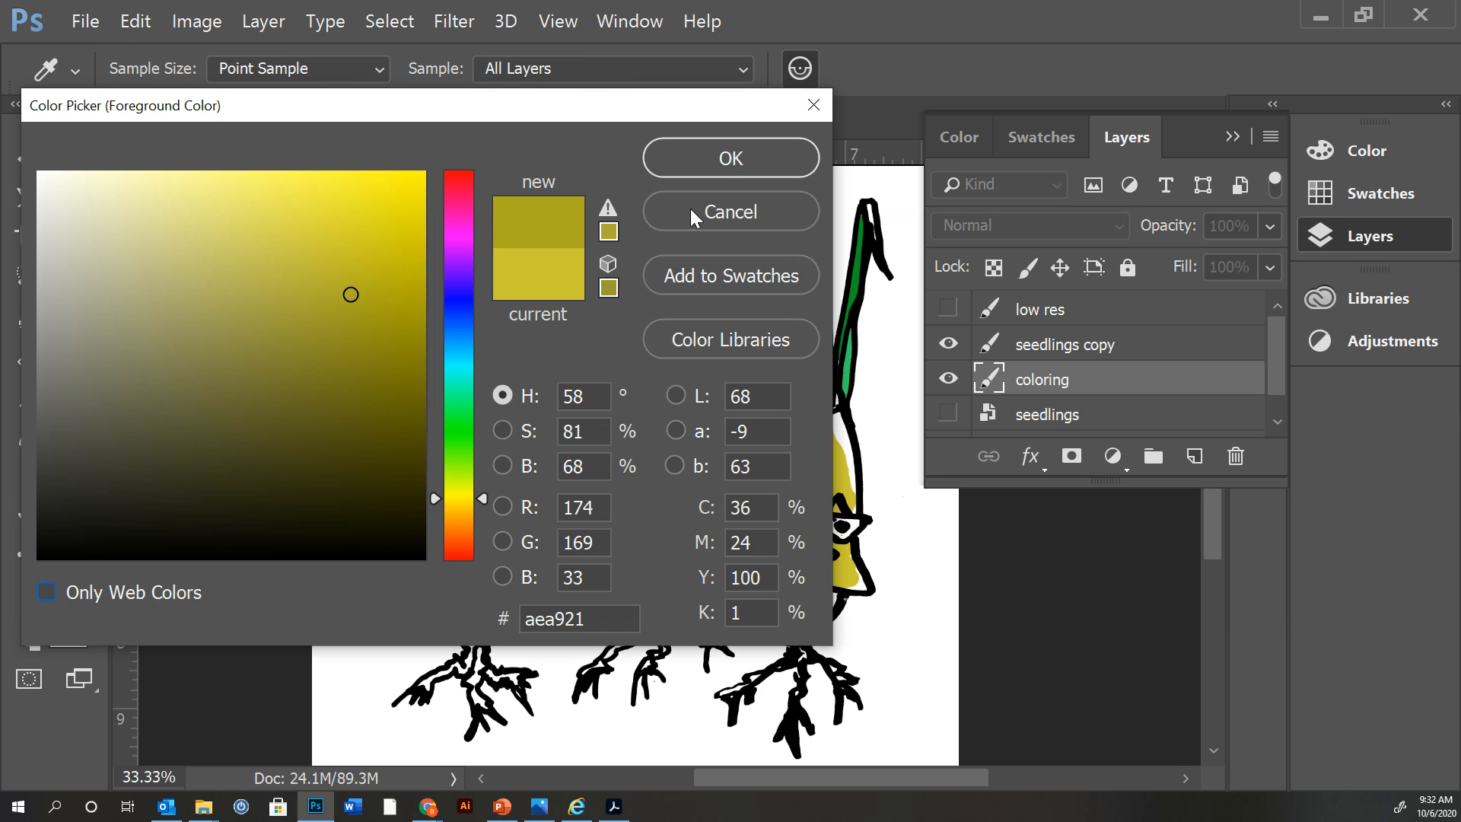
pyautogui.click(725, 167)
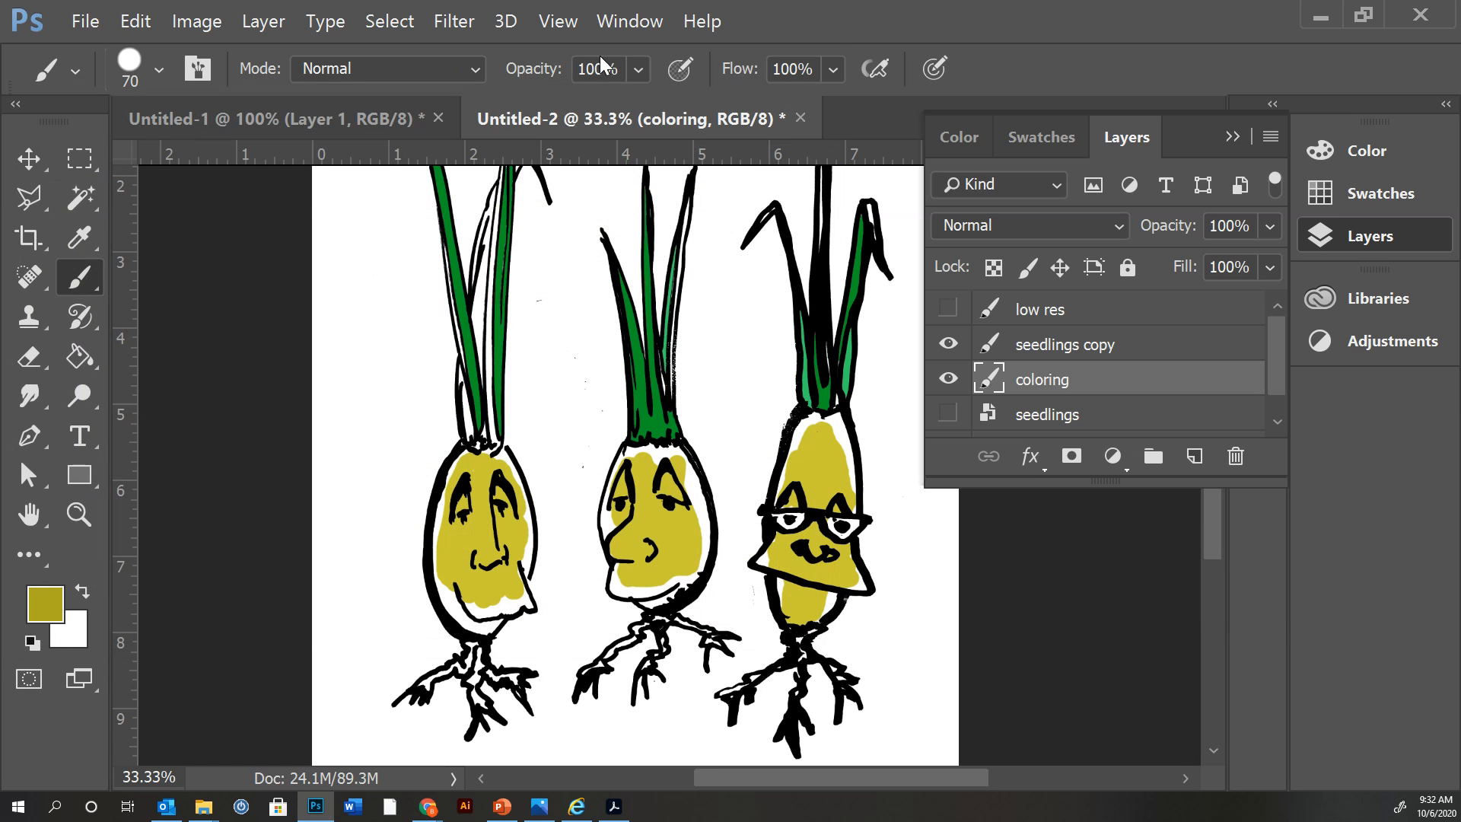
pyautogui.click(638, 70)
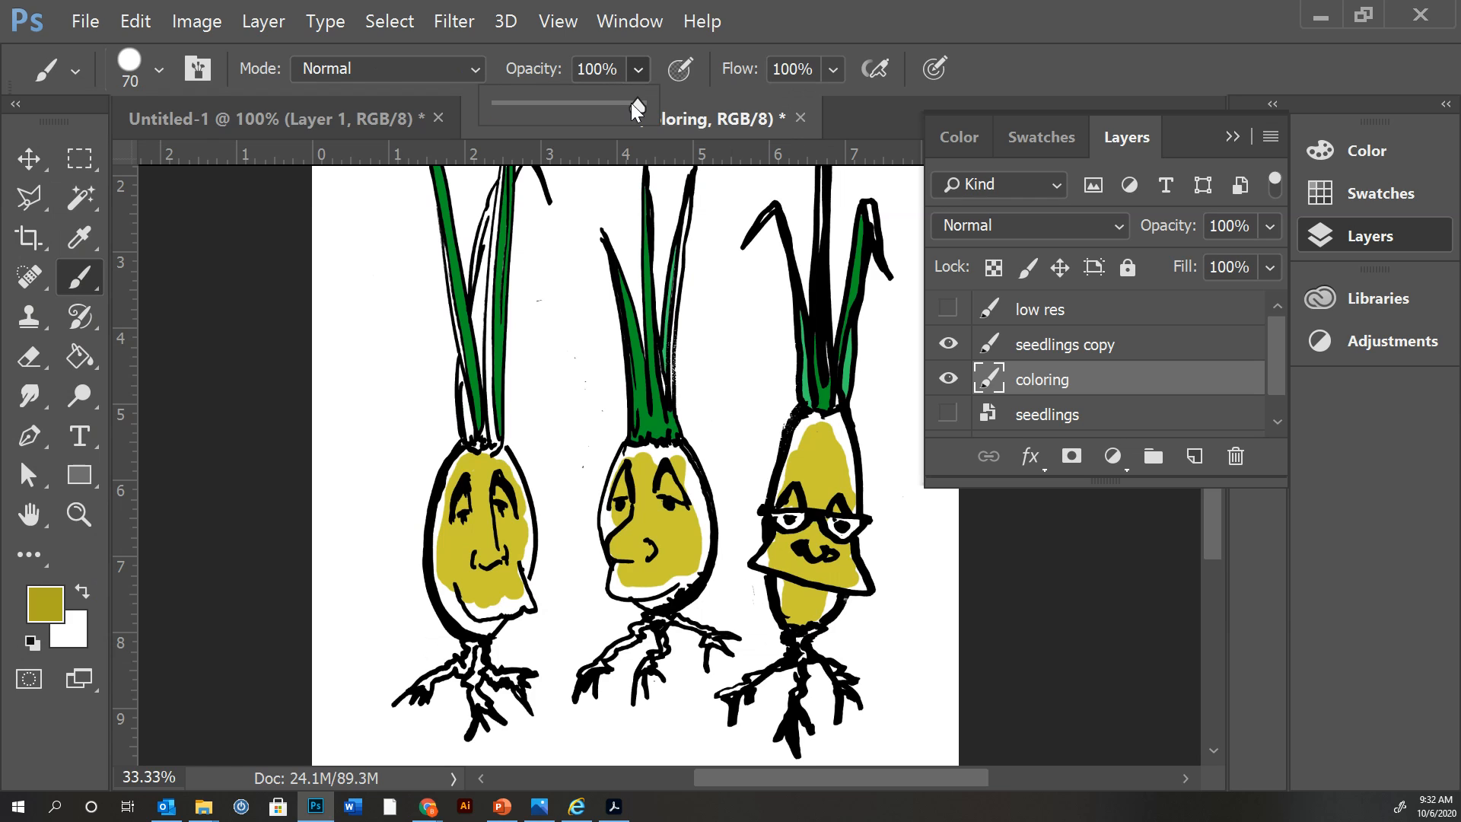
pyautogui.click(158, 70)
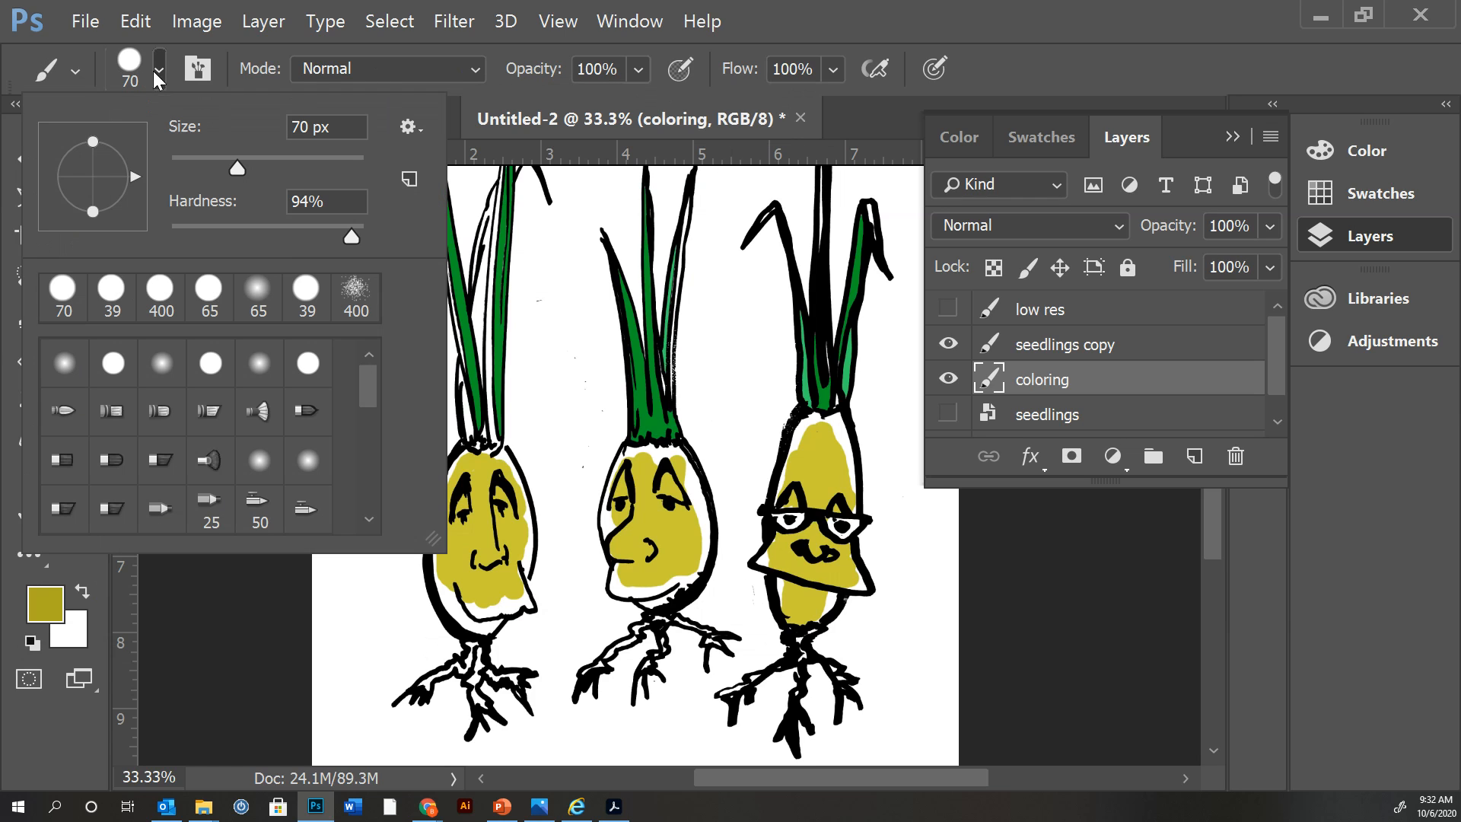
pyautogui.moveTo(339, 238); pyautogui.dragTo(349, 237)
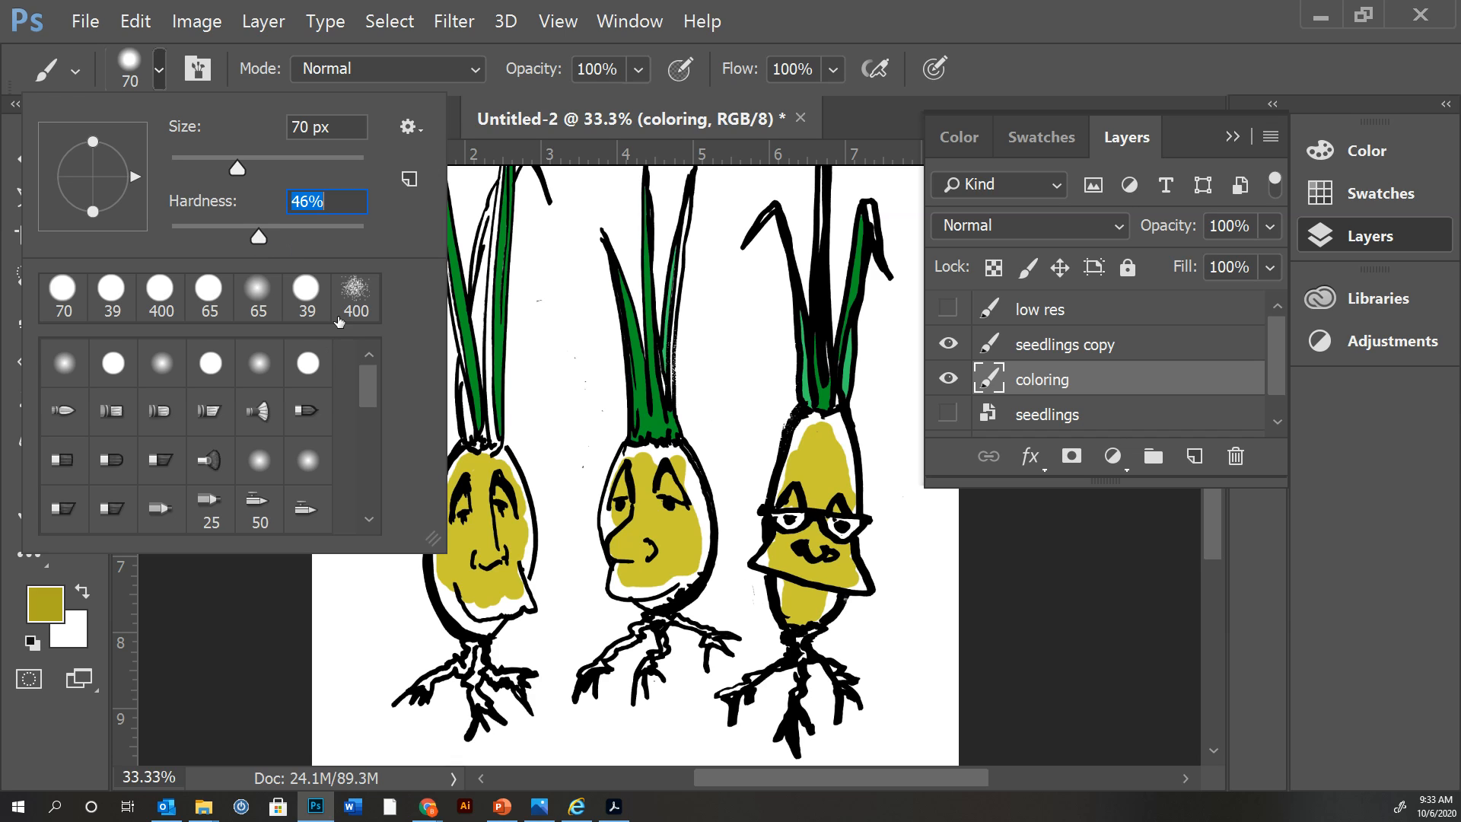
# Shade the lower edge of the middle seedling's bulb and the edges of the right seedling's bulb and face with the darker yellow.
pyautogui.click(671, 592)
pyautogui.moveTo(691, 573)
pyautogui.mouseDown()
pyautogui.moveTo(699, 533)
pyautogui.moveTo(683, 581)
pyautogui.moveTo(622, 592)
pyautogui.moveTo(618, 566)
pyautogui.moveTo(628, 588)
pyautogui.moveTo(660, 600)
pyautogui.moveTo(644, 600)
pyautogui.moveTo(690, 591)
pyautogui.mouseUp()
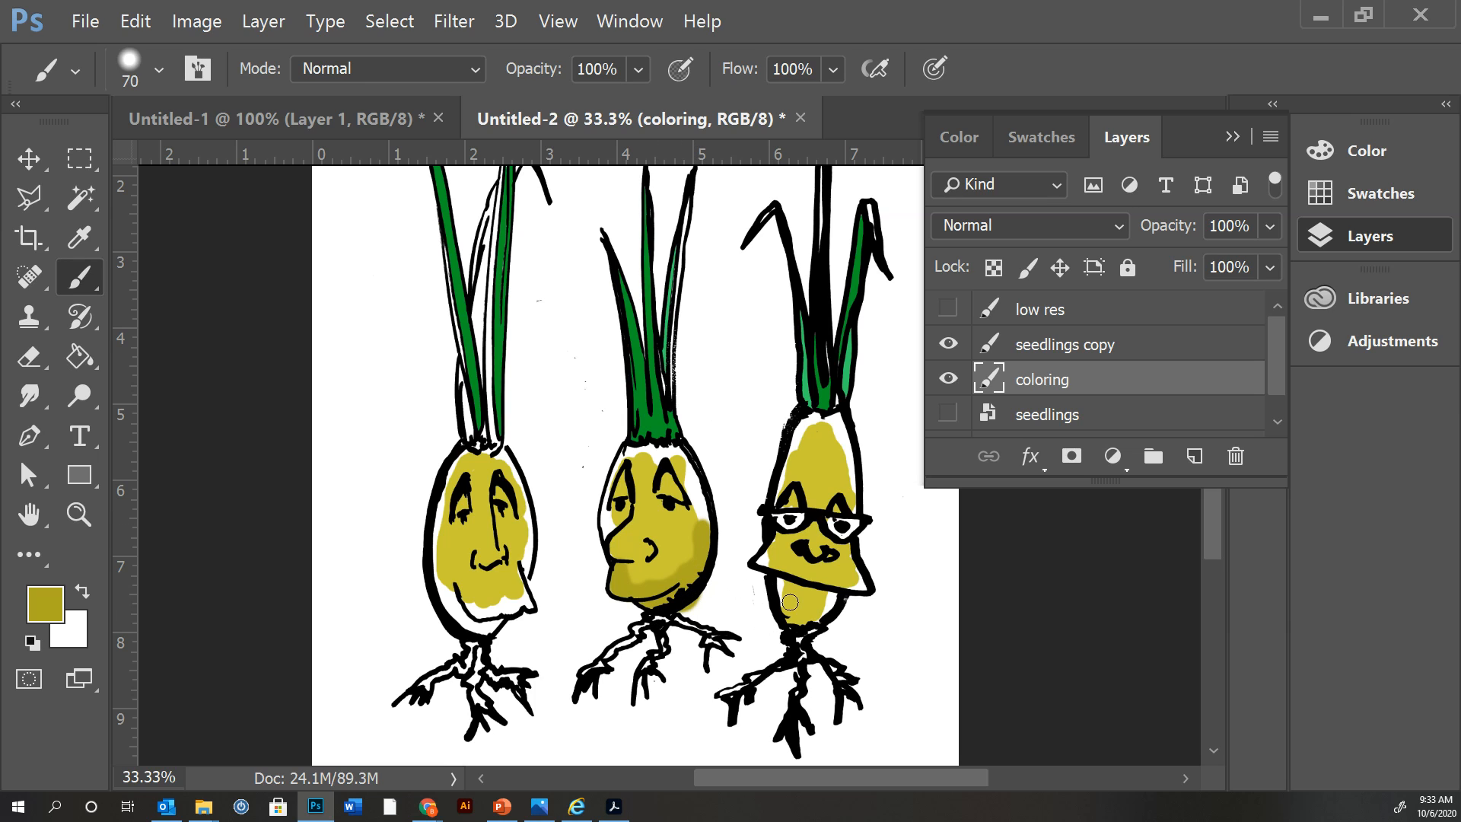
pyautogui.moveTo(791, 602)
pyautogui.mouseDown()
pyautogui.moveTo(785, 581)
pyautogui.moveTo(791, 617)
pyautogui.moveTo(816, 621)
pyautogui.moveTo(862, 584)
pyautogui.moveTo(855, 557)
pyautogui.mouseUp()
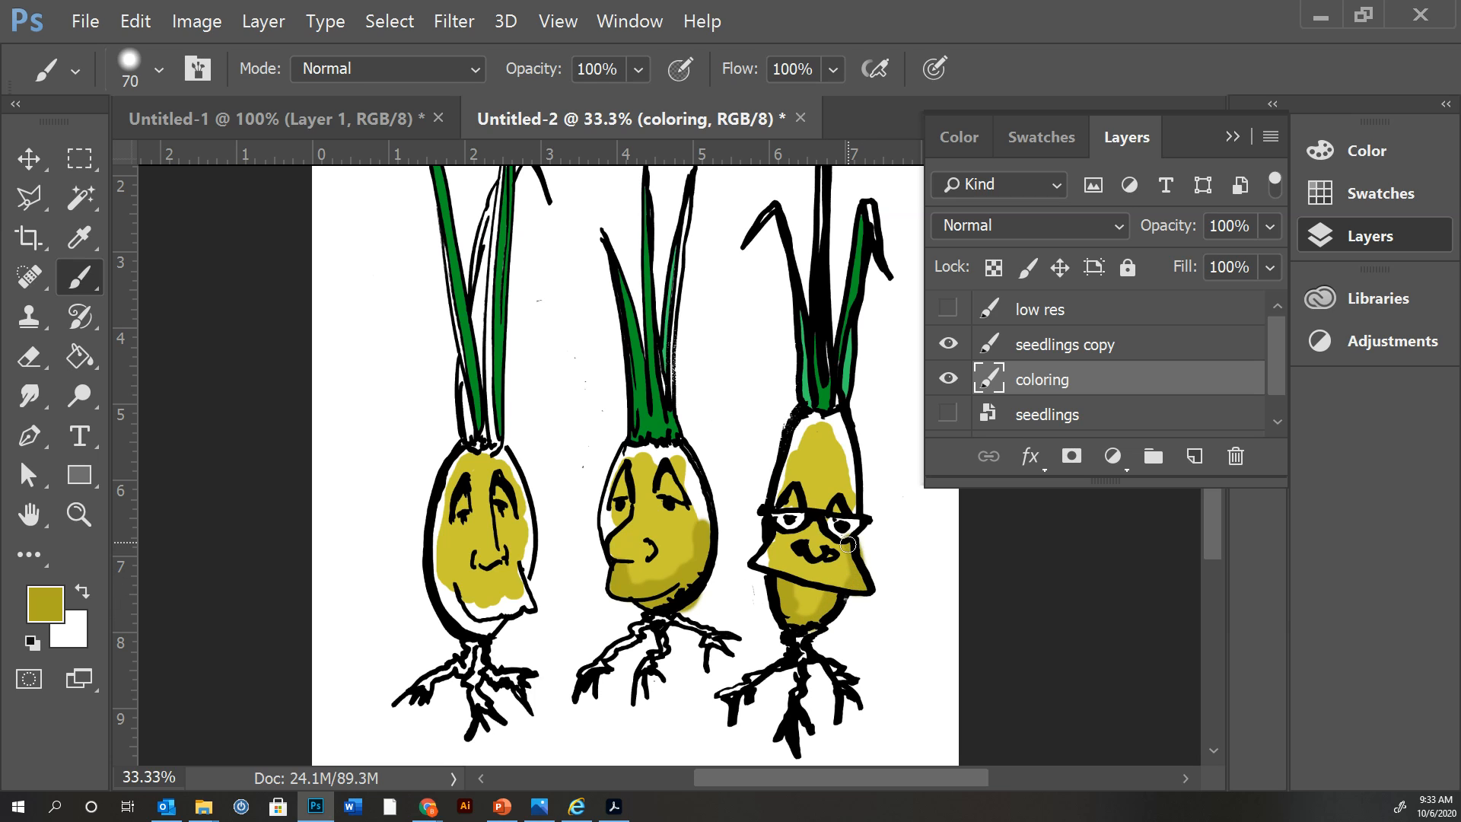
pyautogui.moveTo(848, 544)
pyautogui.mouseDown()
pyautogui.moveTo(796, 565)
pyautogui.moveTo(776, 537)
pyautogui.moveTo(757, 565)
pyautogui.mouseUp()
pyautogui.moveTo(775, 490)
pyautogui.mouseDown()
pyautogui.moveTo(804, 421)
pyautogui.moveTo(835, 417)
pyautogui.moveTo(859, 509)
pyautogui.moveTo(855, 457)
pyautogui.mouseUp()
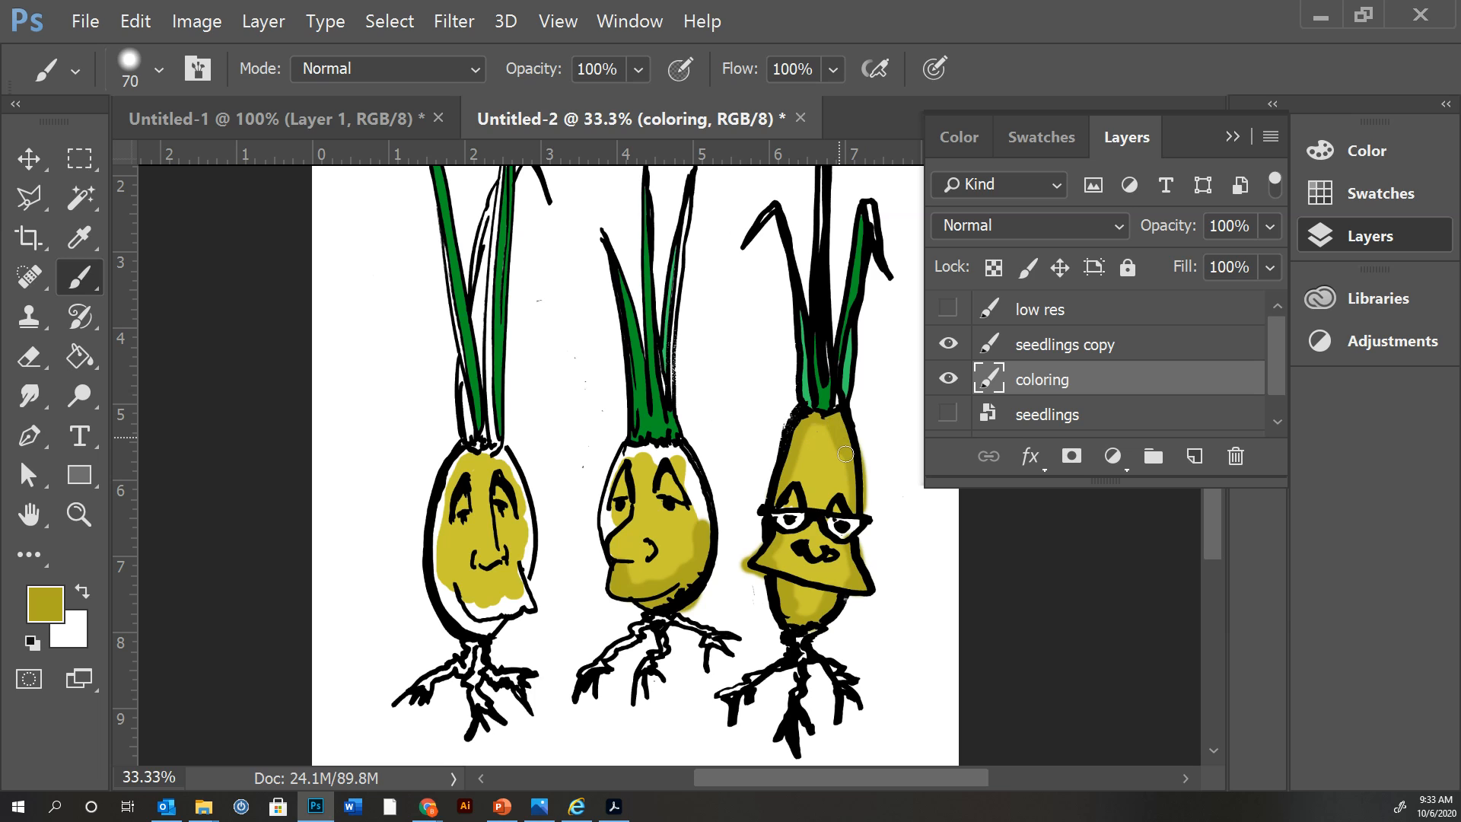
# Shade the upper right edge of the middle seedling's face and the left and lower edges of the left seedling's bulb with the darker yellow.
pyautogui.moveTo(706, 496)
pyautogui.mouseDown()
pyautogui.moveTo(713, 525)
pyautogui.moveTo(697, 487)
pyautogui.moveTo(704, 522)
pyautogui.moveTo(684, 480)
pyautogui.moveTo(676, 494)
pyautogui.moveTo(661, 480)
pyautogui.moveTo(669, 488)
pyautogui.moveTo(691, 457)
pyautogui.moveTo(665, 458)
pyautogui.mouseUp()
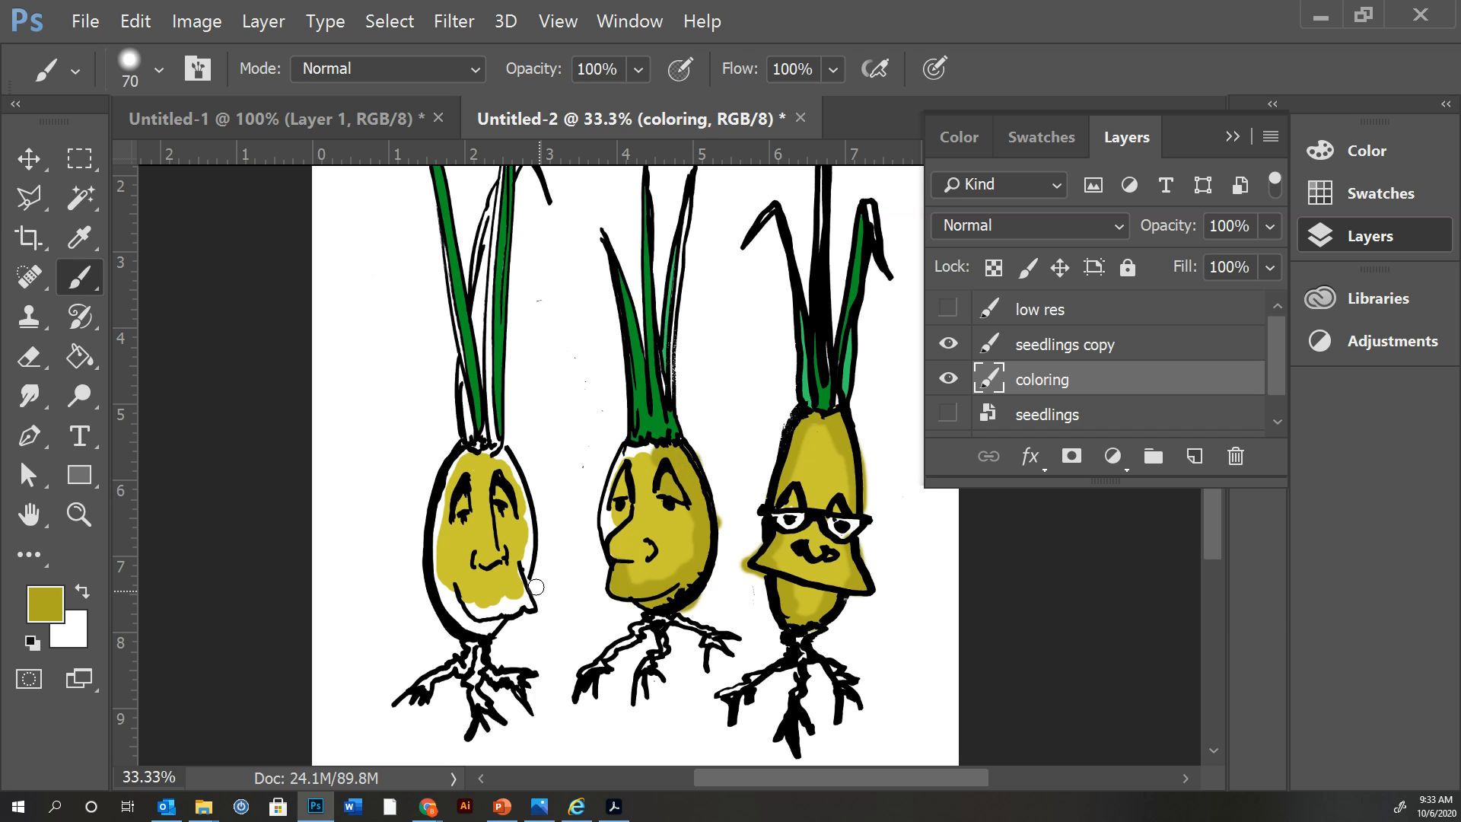
pyautogui.moveTo(518, 606)
pyautogui.mouseDown()
pyautogui.moveTo(448, 590)
pyautogui.moveTo(475, 627)
pyautogui.moveTo(500, 611)
pyautogui.moveTo(474, 624)
pyautogui.moveTo(448, 604)
pyautogui.moveTo(436, 550)
pyautogui.moveTo(465, 455)
pyautogui.mouseUp()
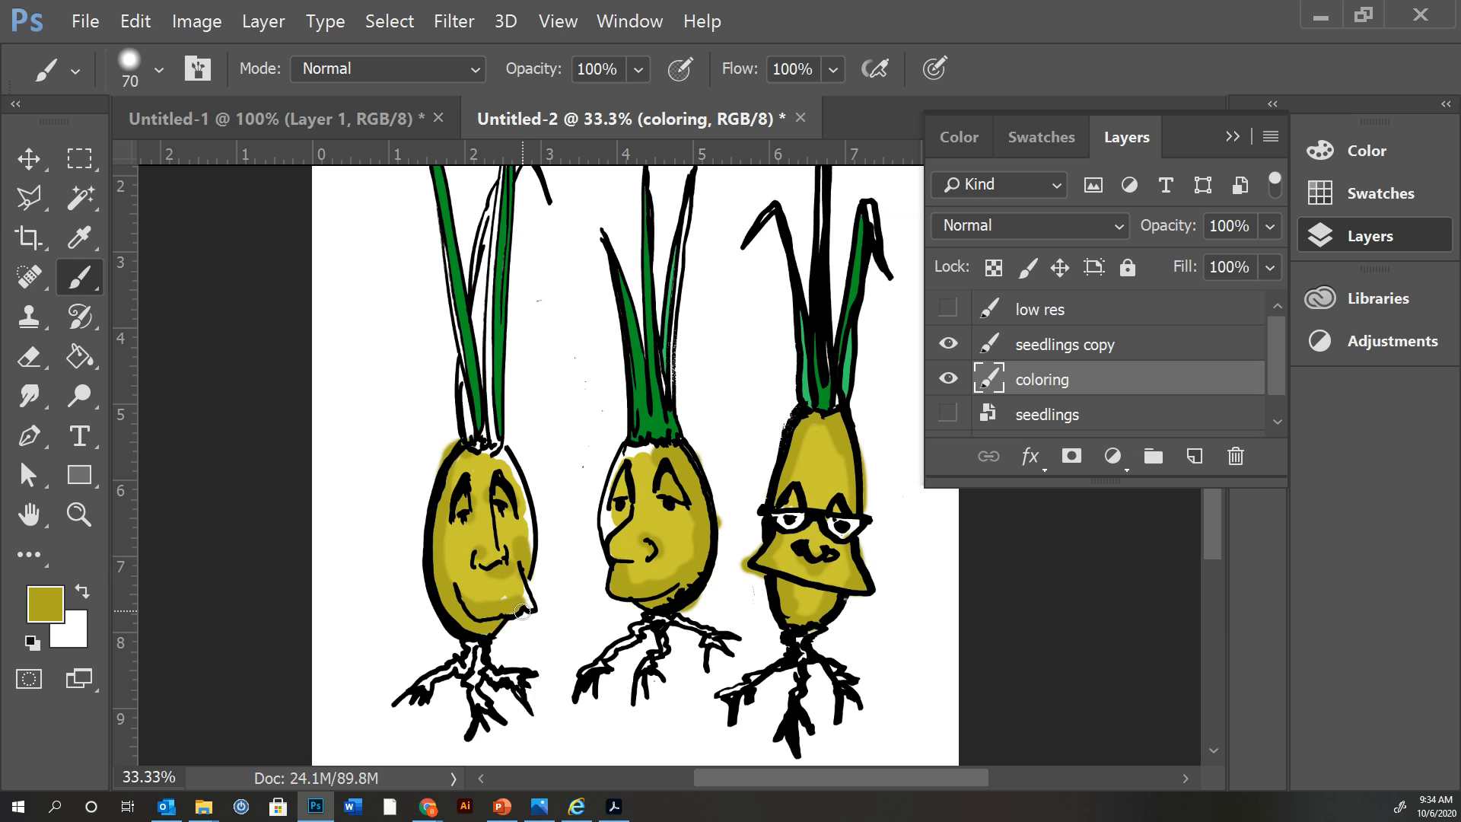
# Set the foreground color to the pale web-safe yellow cccc99.
pyautogui.click(44, 592)
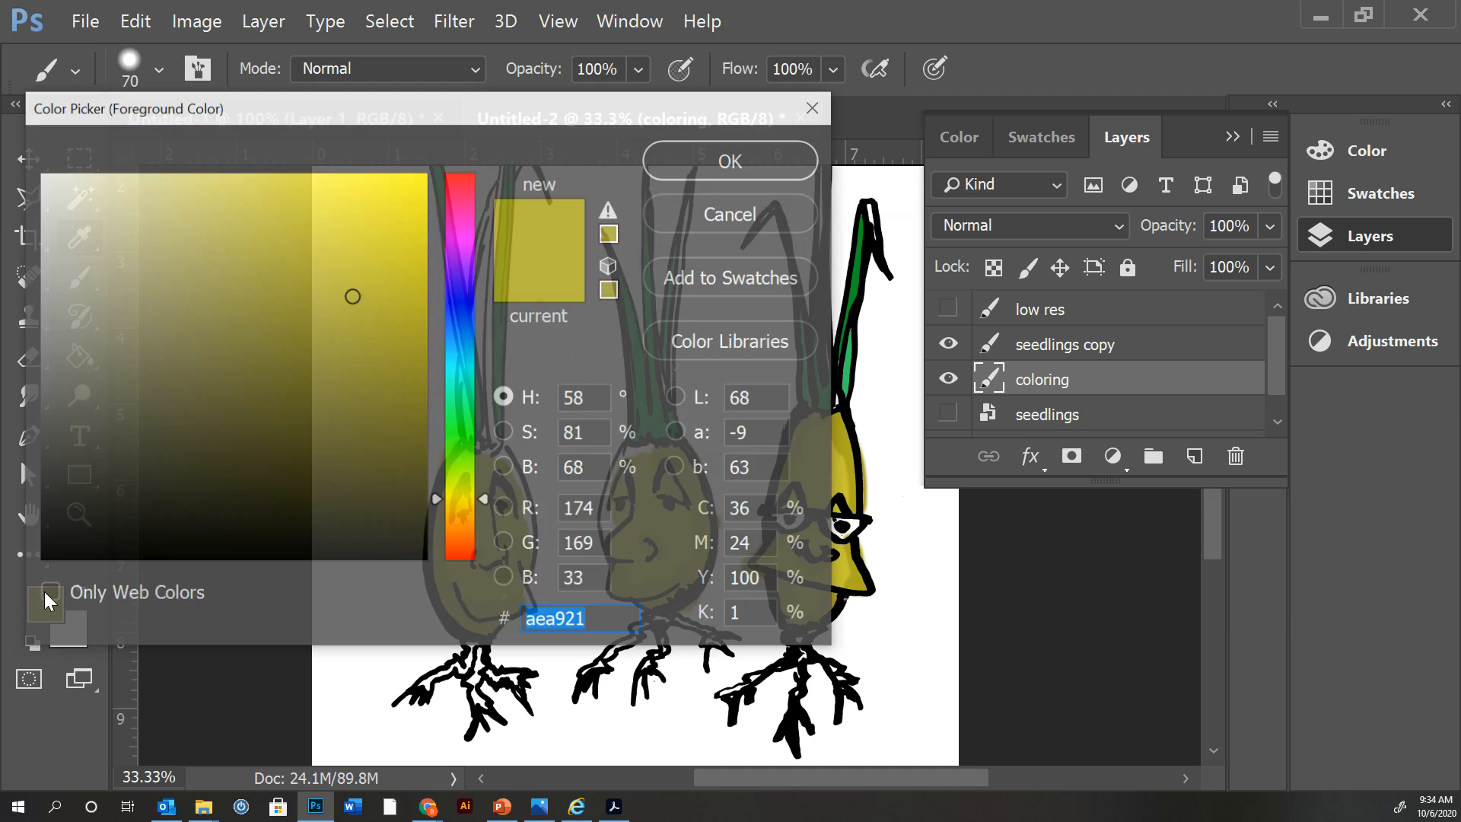
pyautogui.click(218, 250)
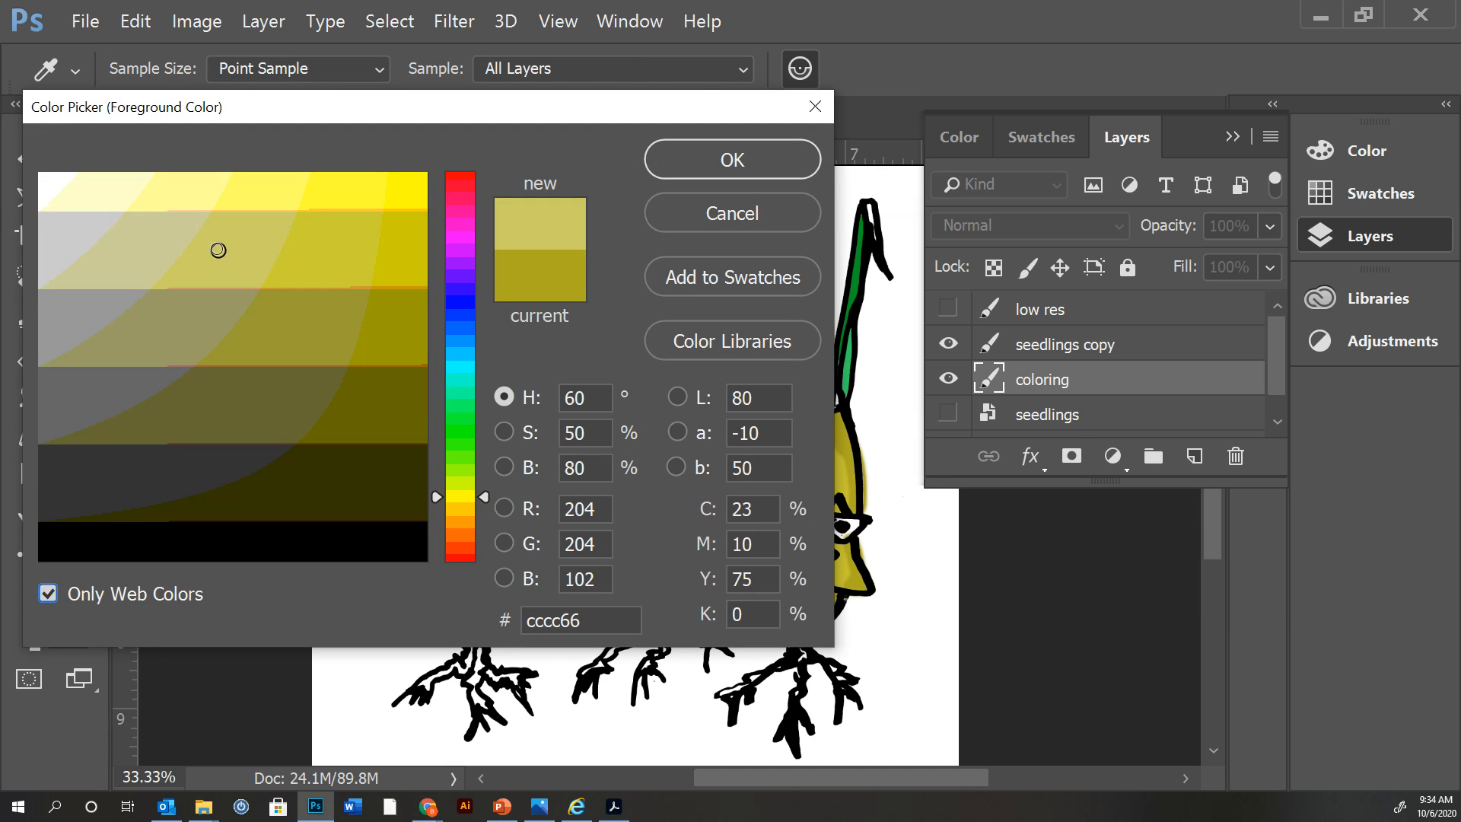
pyautogui.click(167, 228)
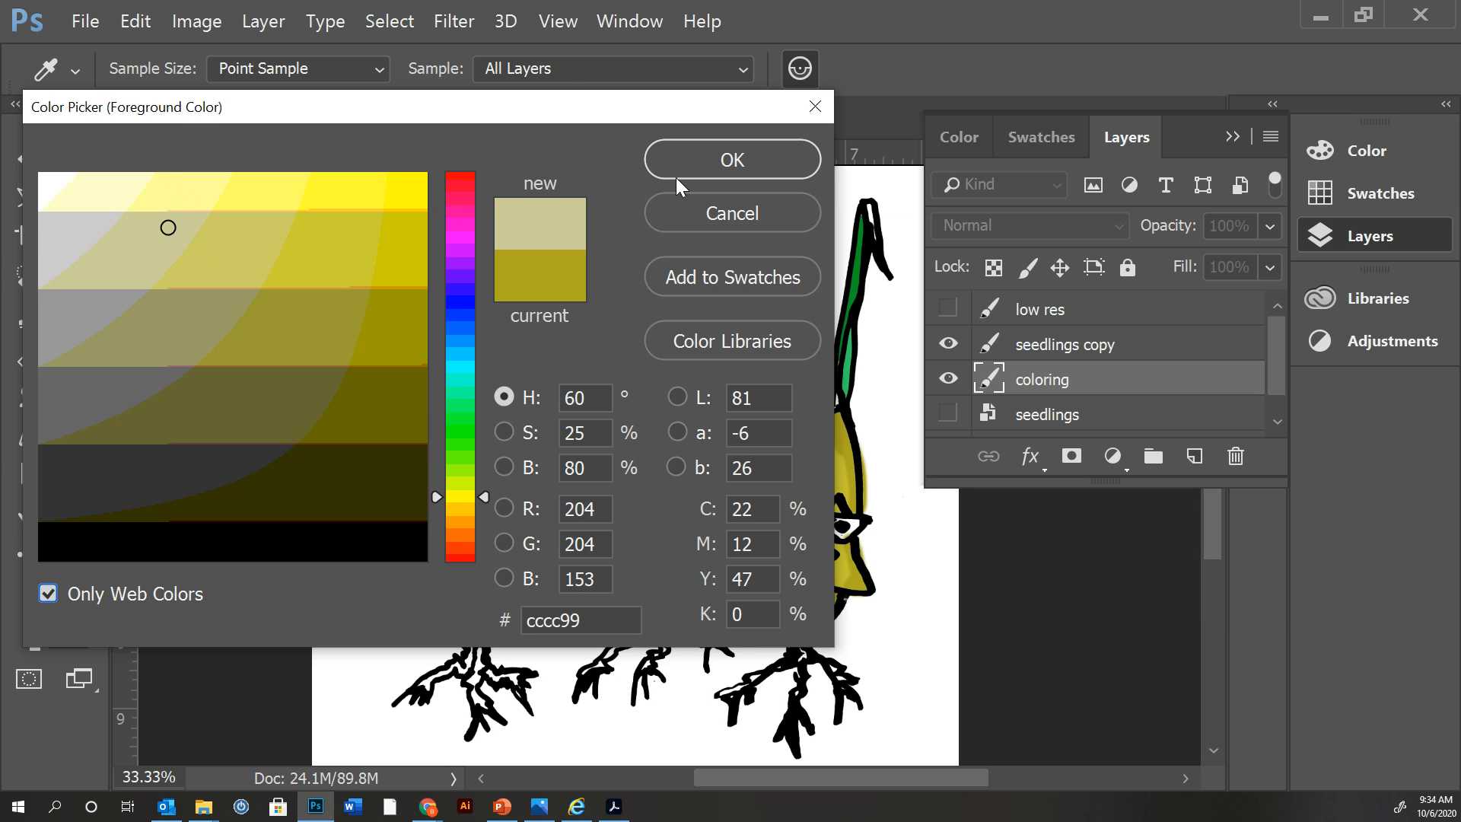
pyautogui.click(678, 175)
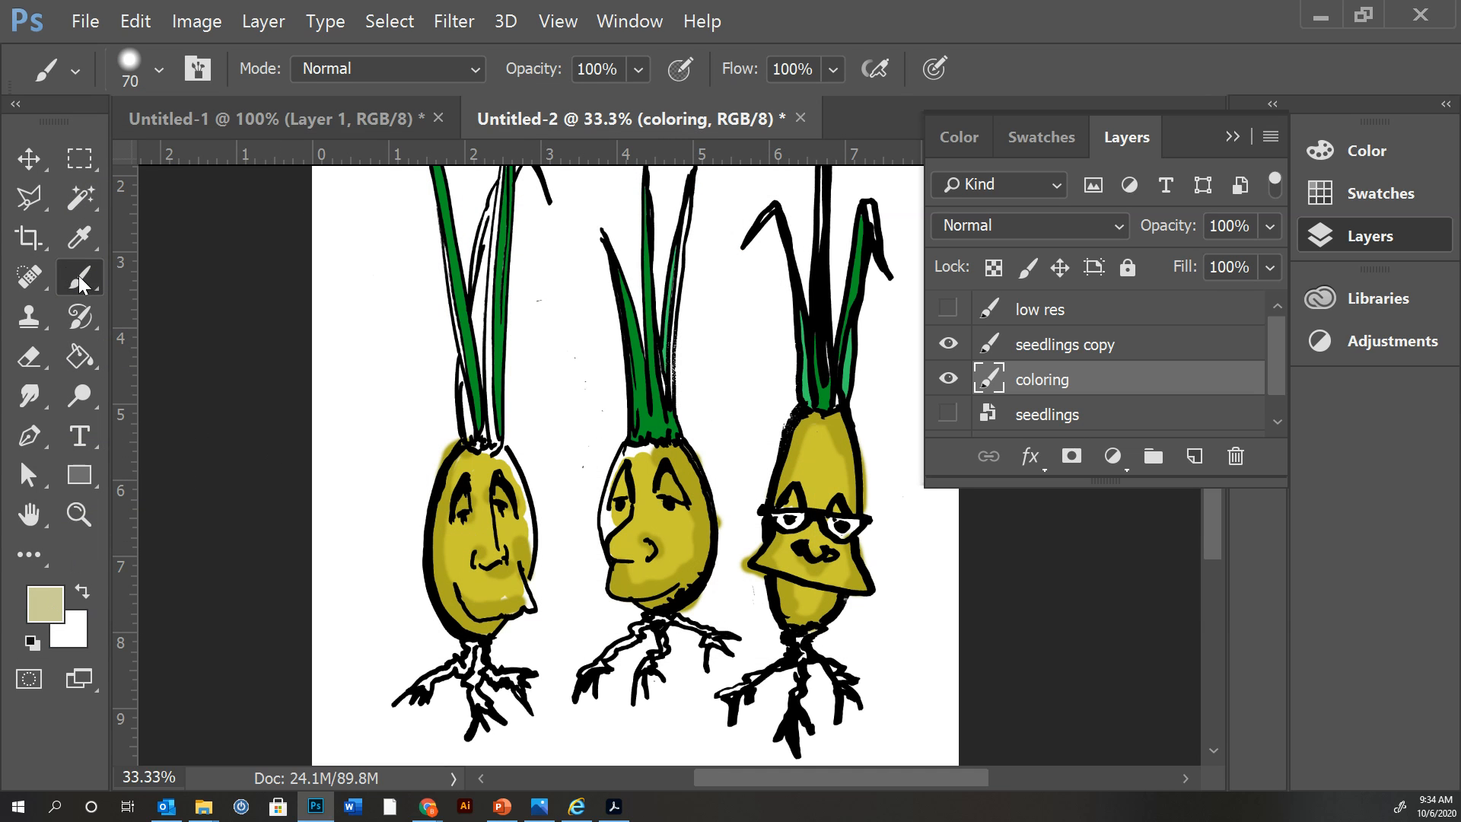
# Paint the pale yellow highlight along the middle seedling's uncolored top and left edge with a 44 px brush at 25% hardness.
pyautogui.click(159, 68)
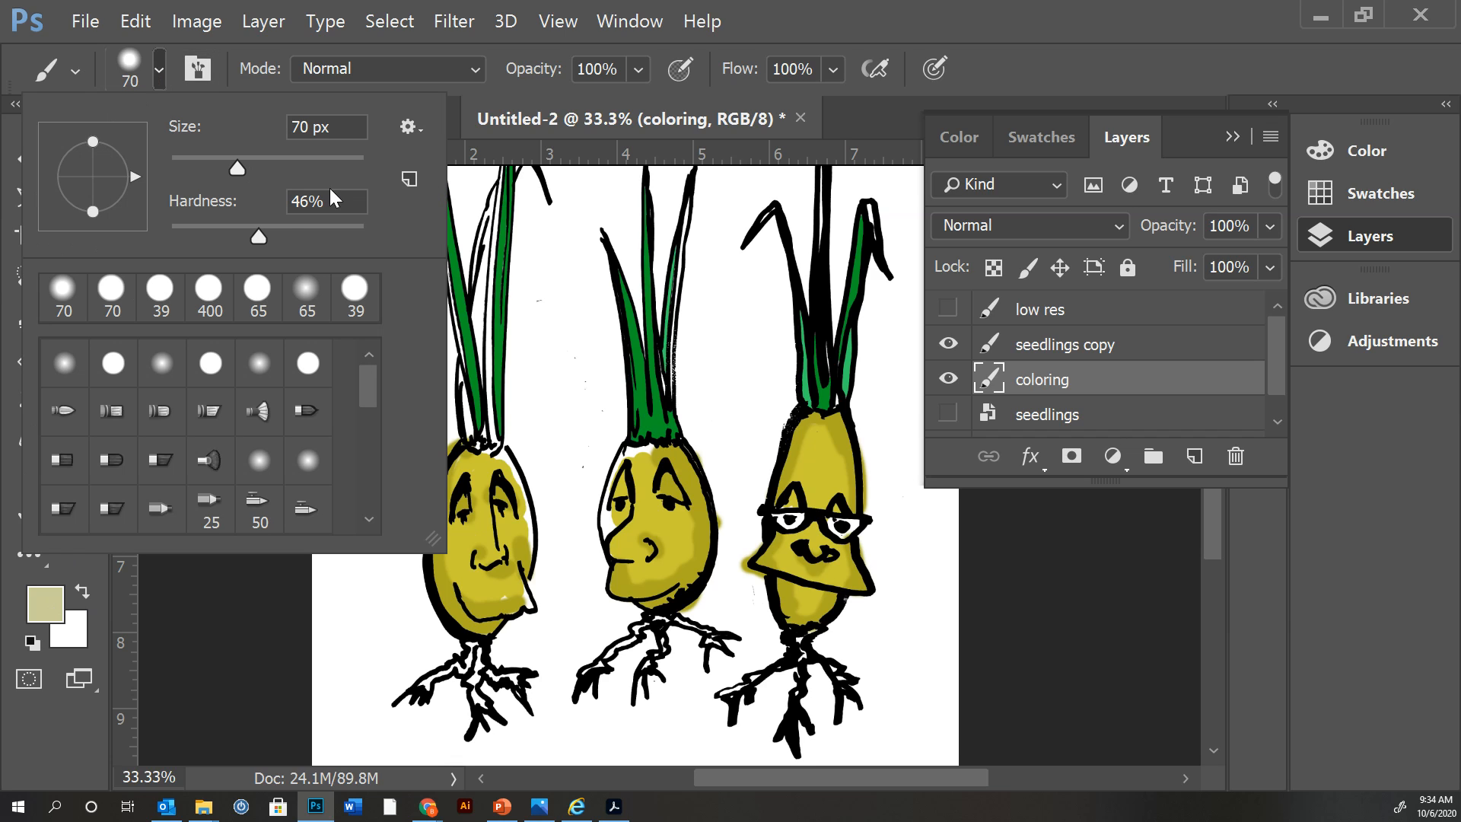
pyautogui.moveTo(260, 237); pyautogui.dragTo(217, 236)
pyautogui.moveTo(237, 168); pyautogui.dragTo(212, 166)
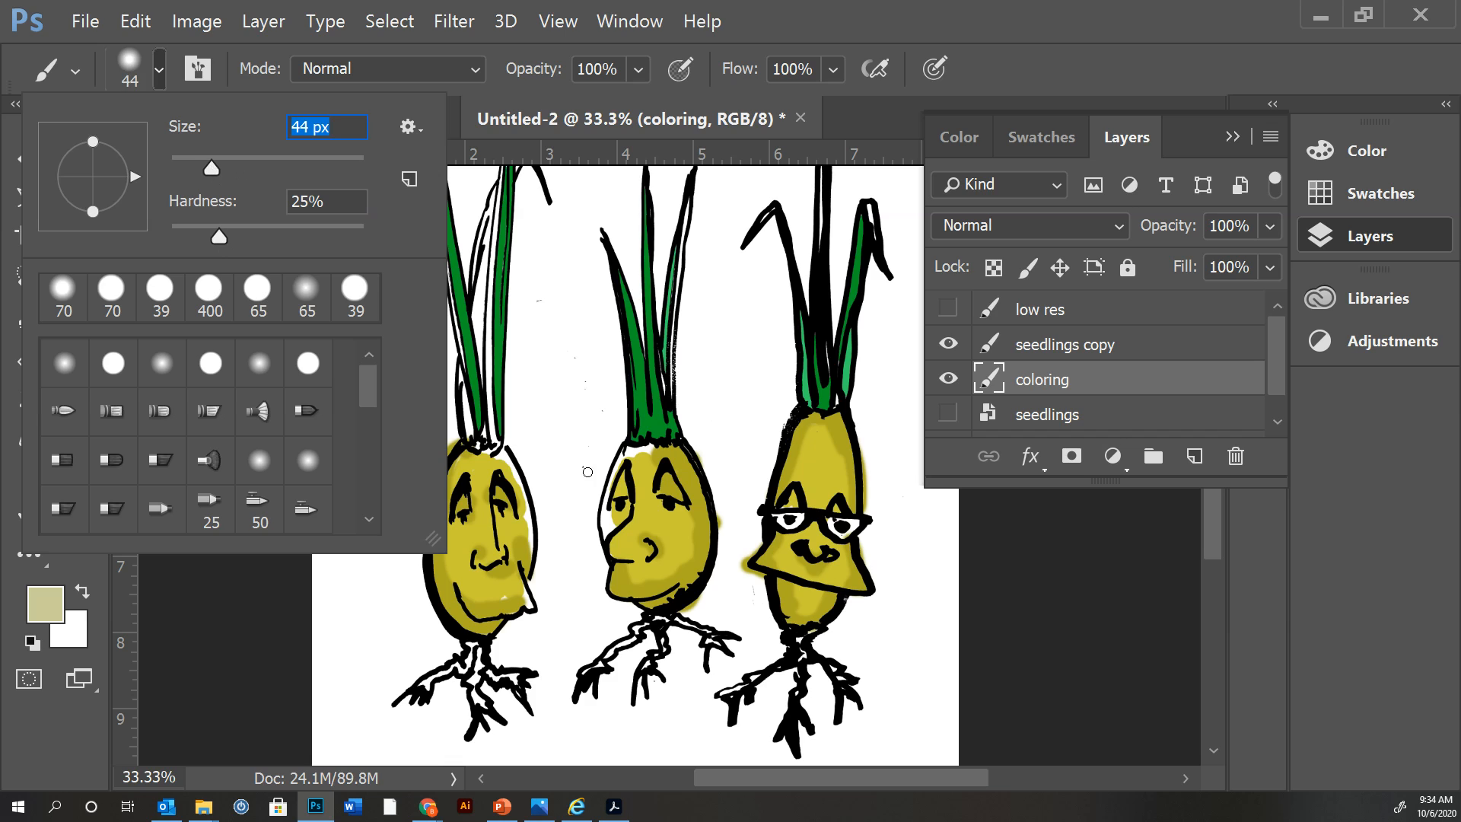
pyautogui.moveTo(642, 452)
pyautogui.mouseDown()
pyautogui.moveTo(653, 451)
pyautogui.moveTo(627, 457)
pyautogui.moveTo(608, 491)
pyautogui.moveTo(604, 538)
pyautogui.mouseUp()
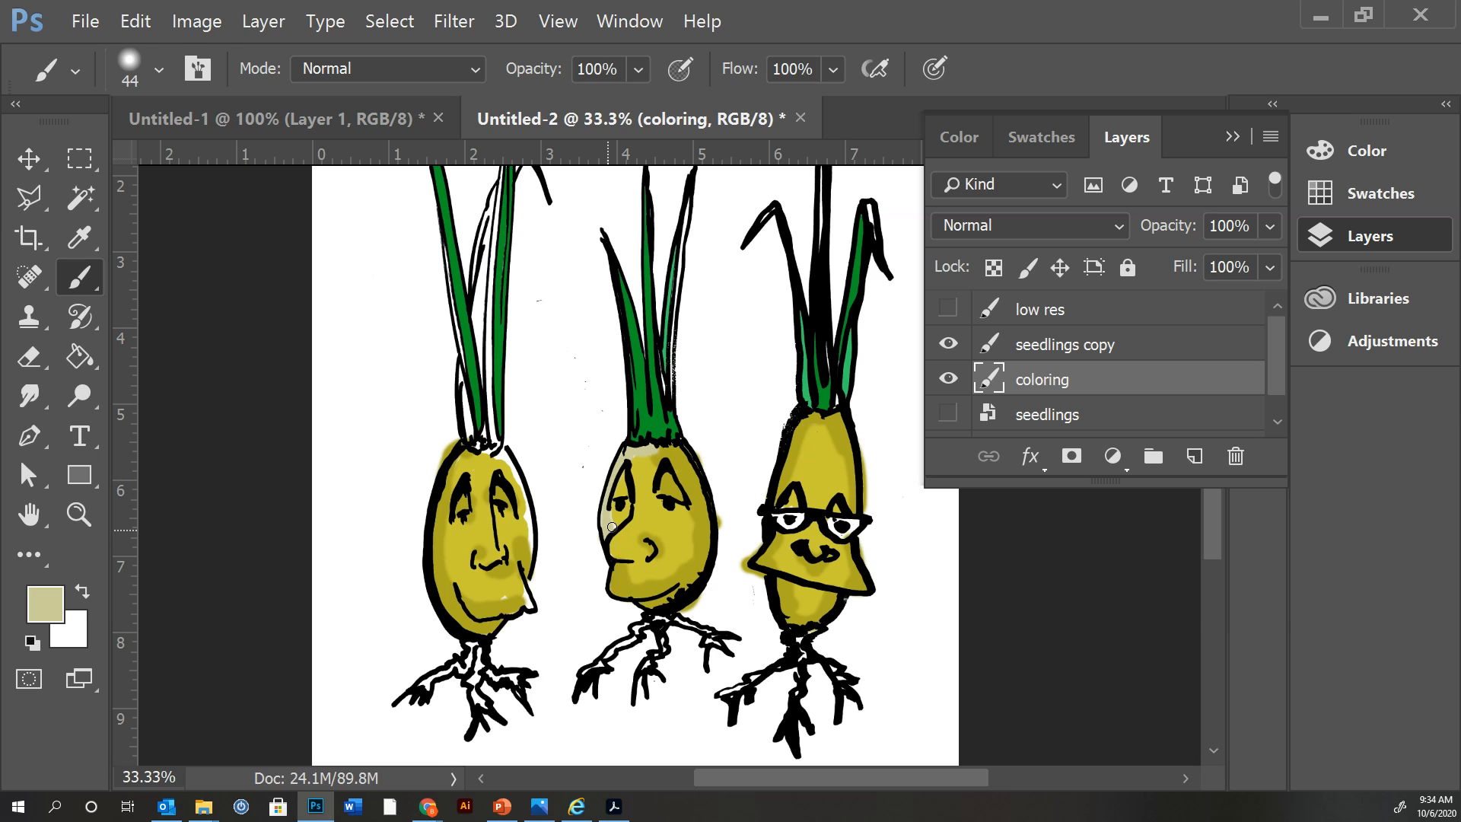